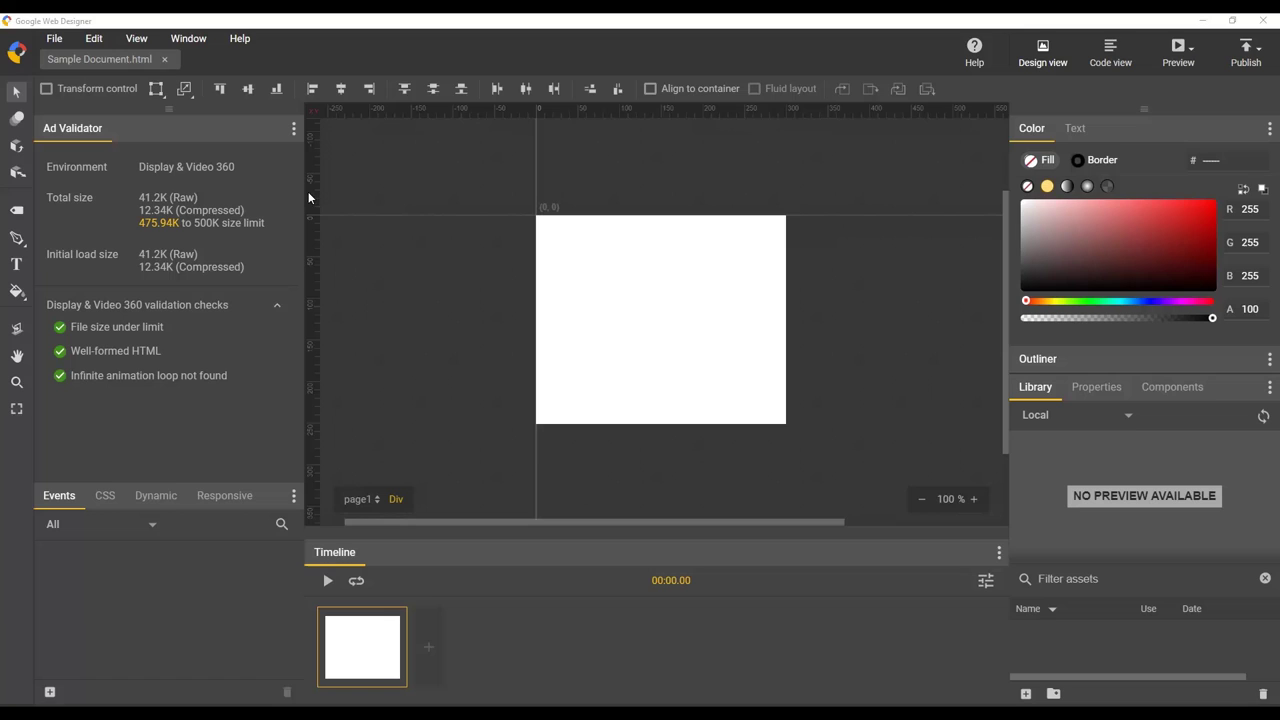
- Pull a horizontal guide from the top ruler onto the upper part of the stage
left_click(135, 39)
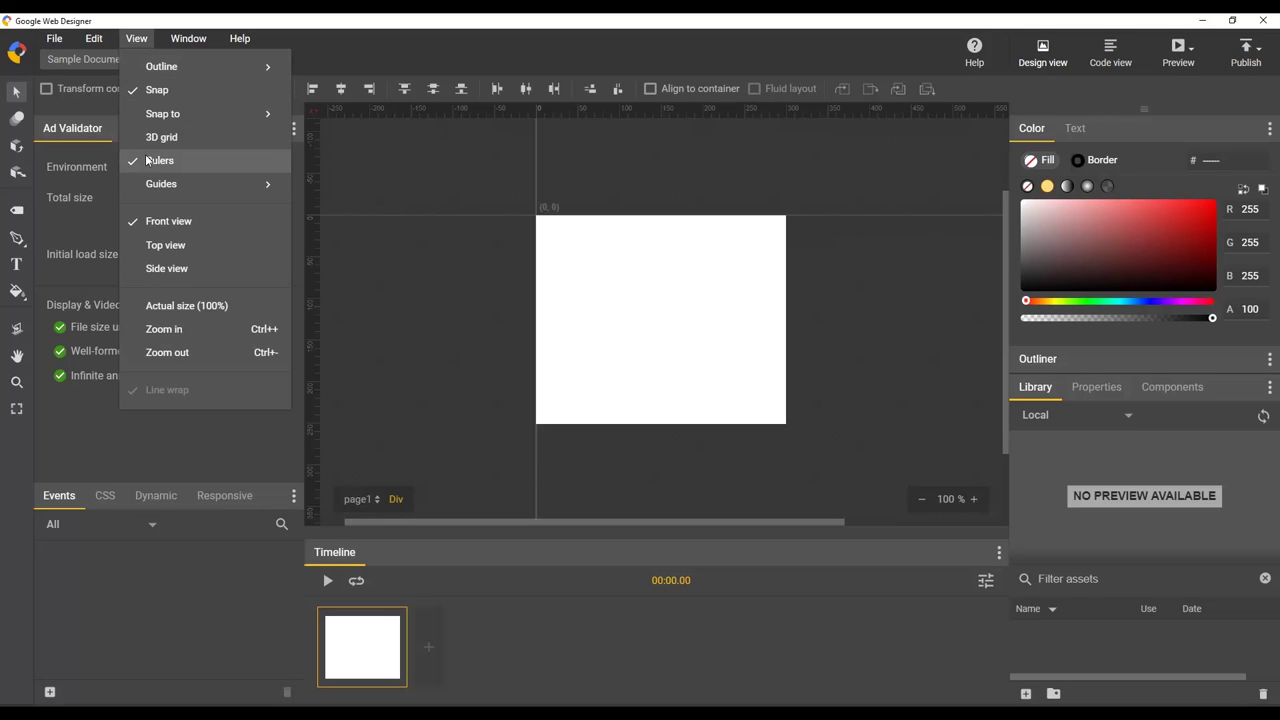
left_click(544, 223)
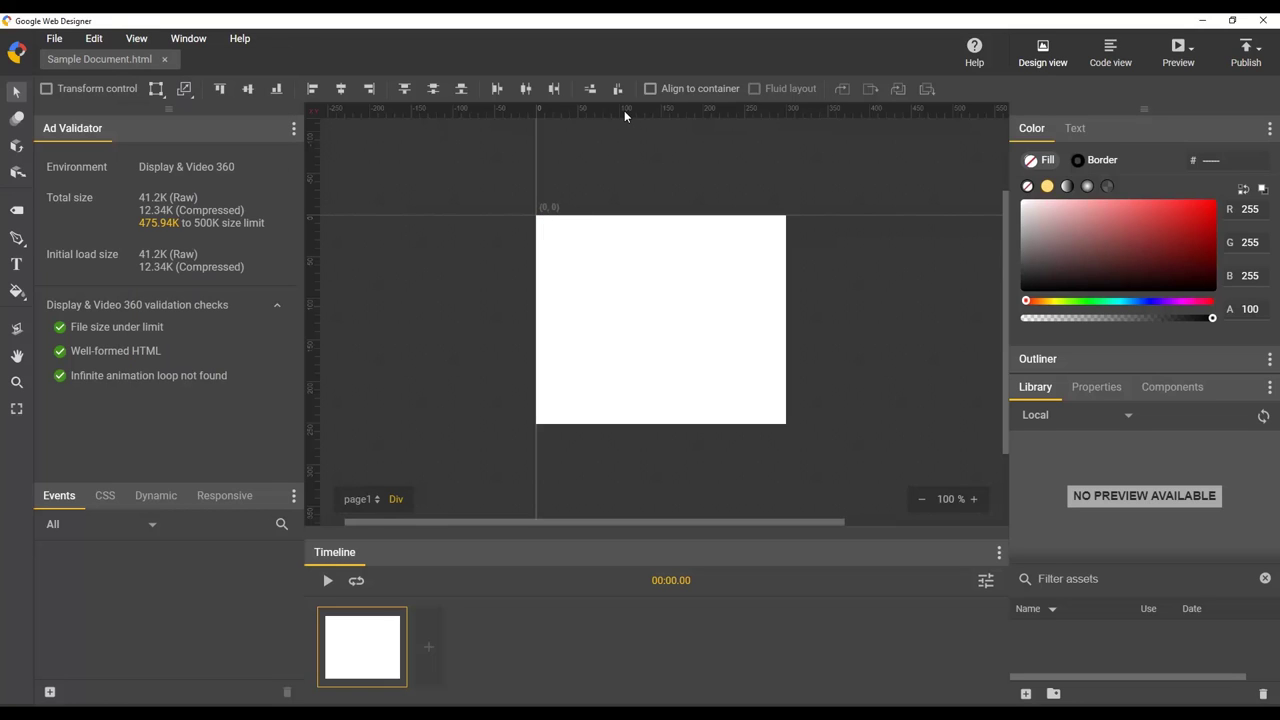
left_click_drag(623, 115, 635, 252)
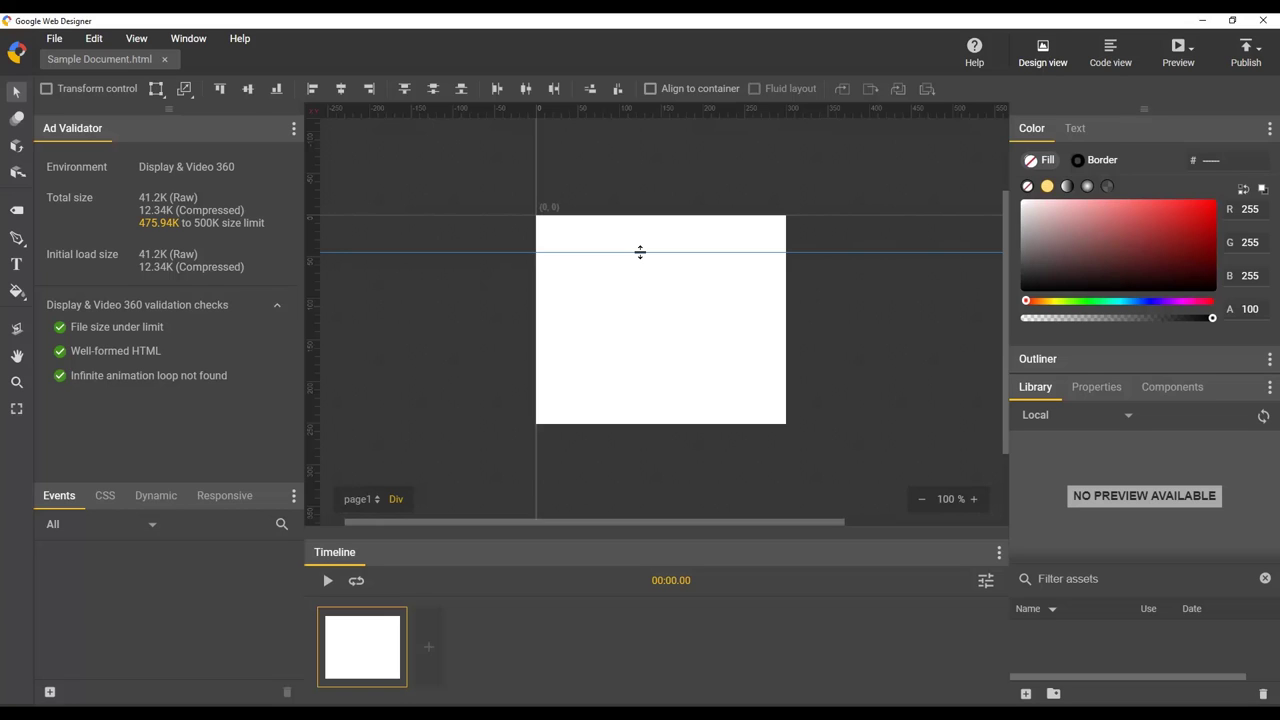
left_click_drag(640, 252, 641, 243)
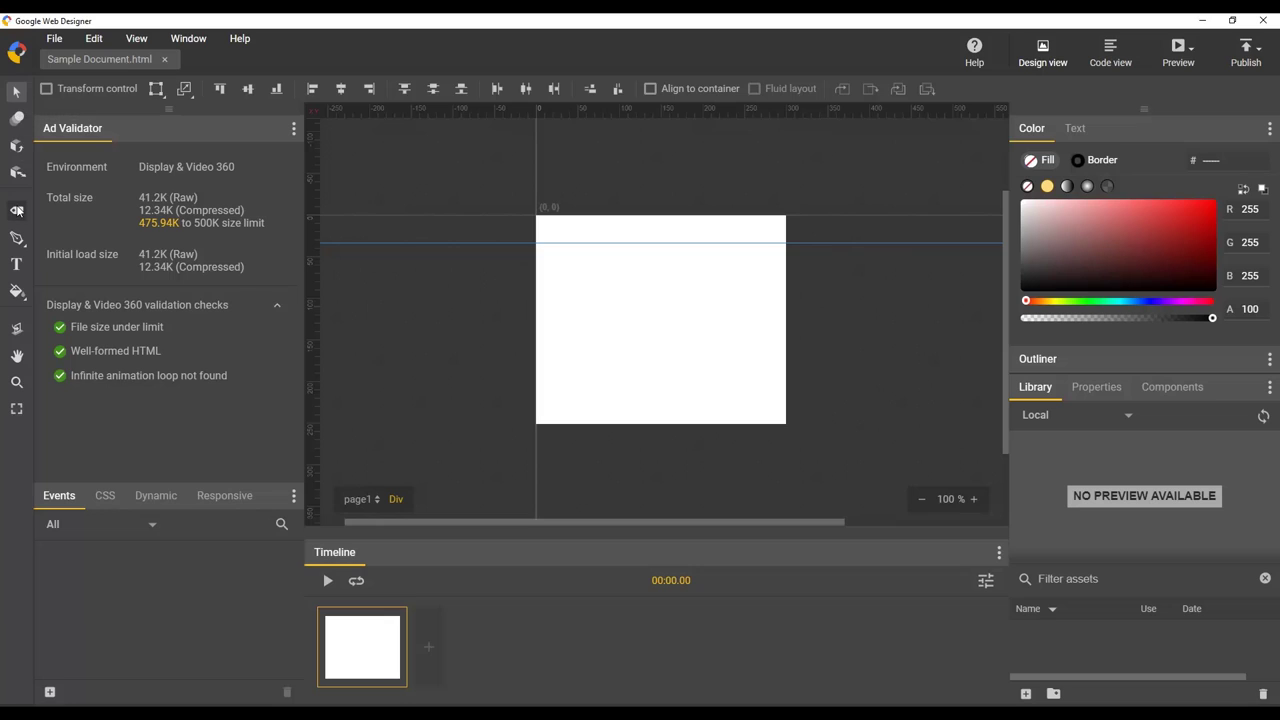
left_click(17, 211)
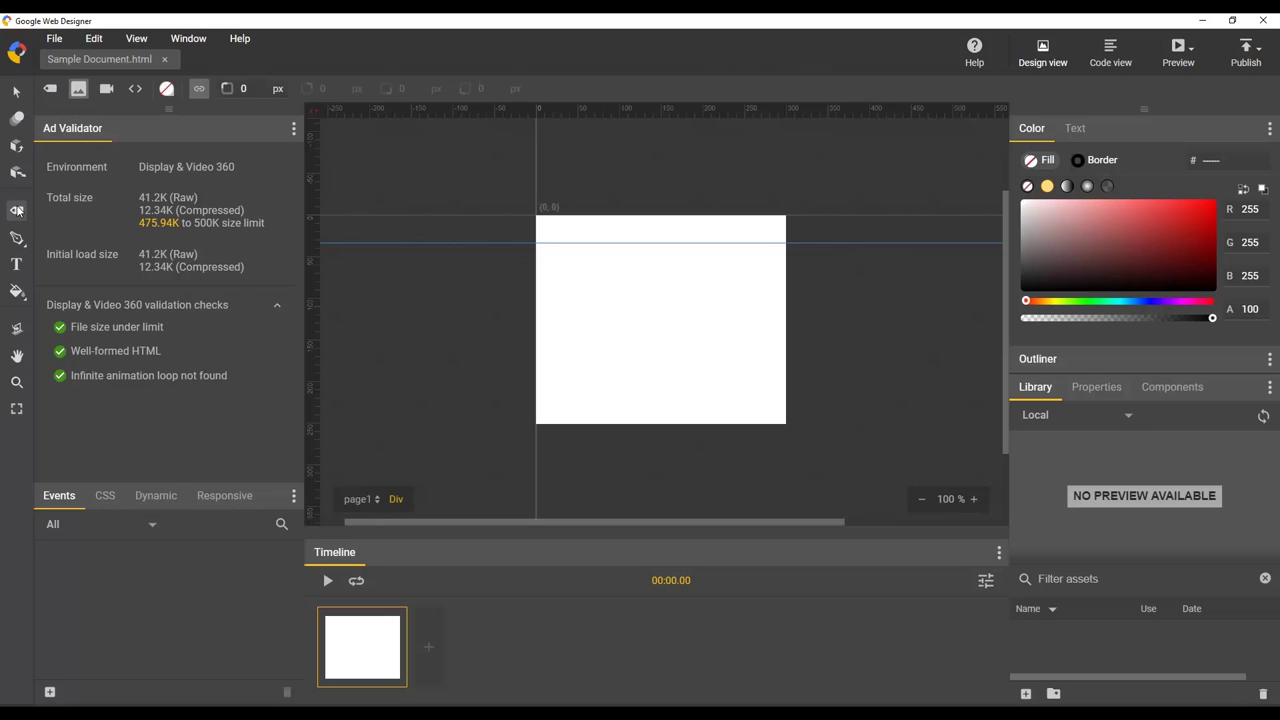
- Place the horizontal guide at y 20px and add a vertical guide near x 50
left_click(19, 95)
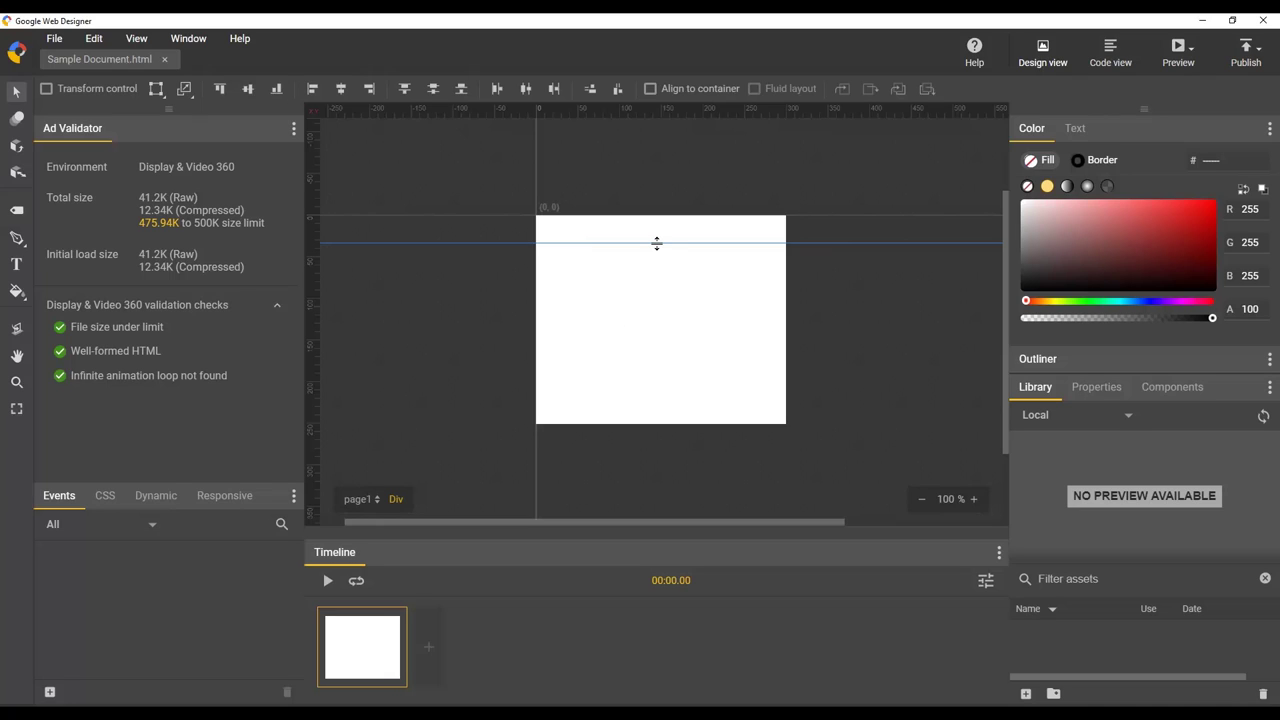
left_click_drag(656, 243, 657, 236)
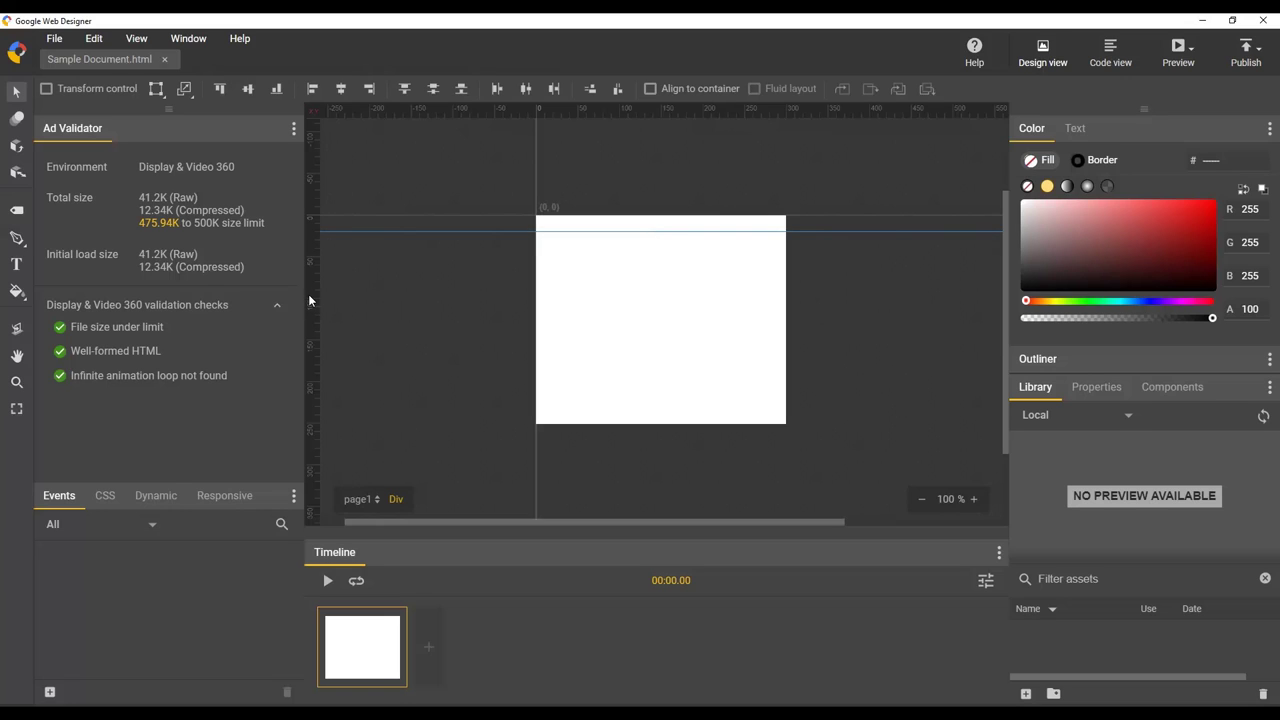
left_click_drag(309, 300, 577, 320)
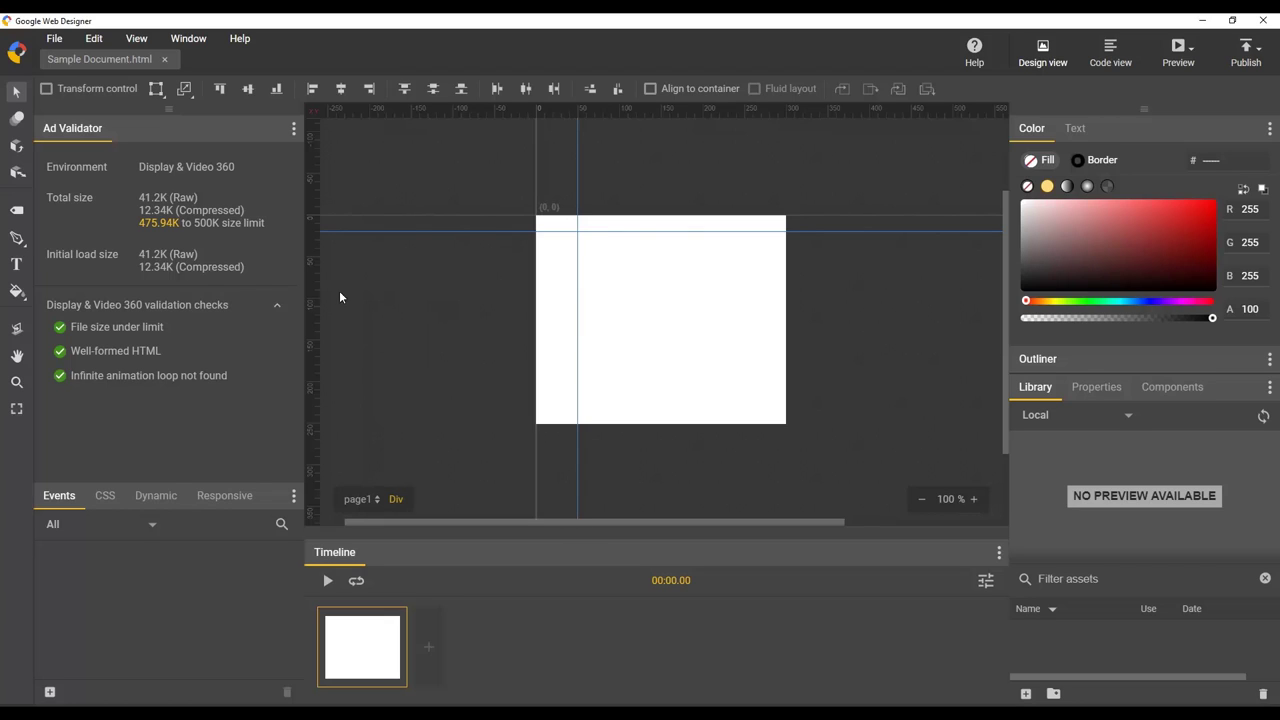
- Add a vertical guide near x 250, then drag it and the horizontal guide off the stage
left_click_drag(309, 289, 743, 342)
left_click_drag(744, 293, 1047, 322)
left_click_drag(685, 231, 682, 97)
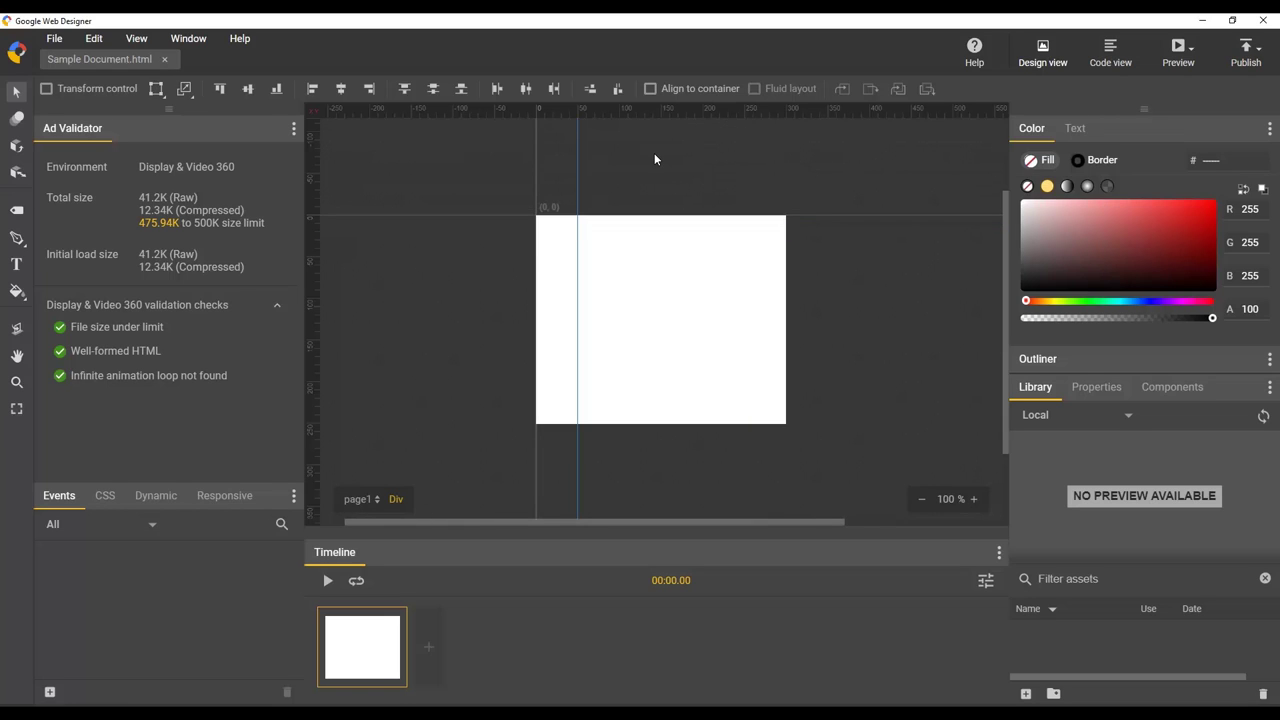
- Undo twice from the Edit menu to restore the horizontal and x 250 guides
left_click(93, 42)
left_click(95, 64)
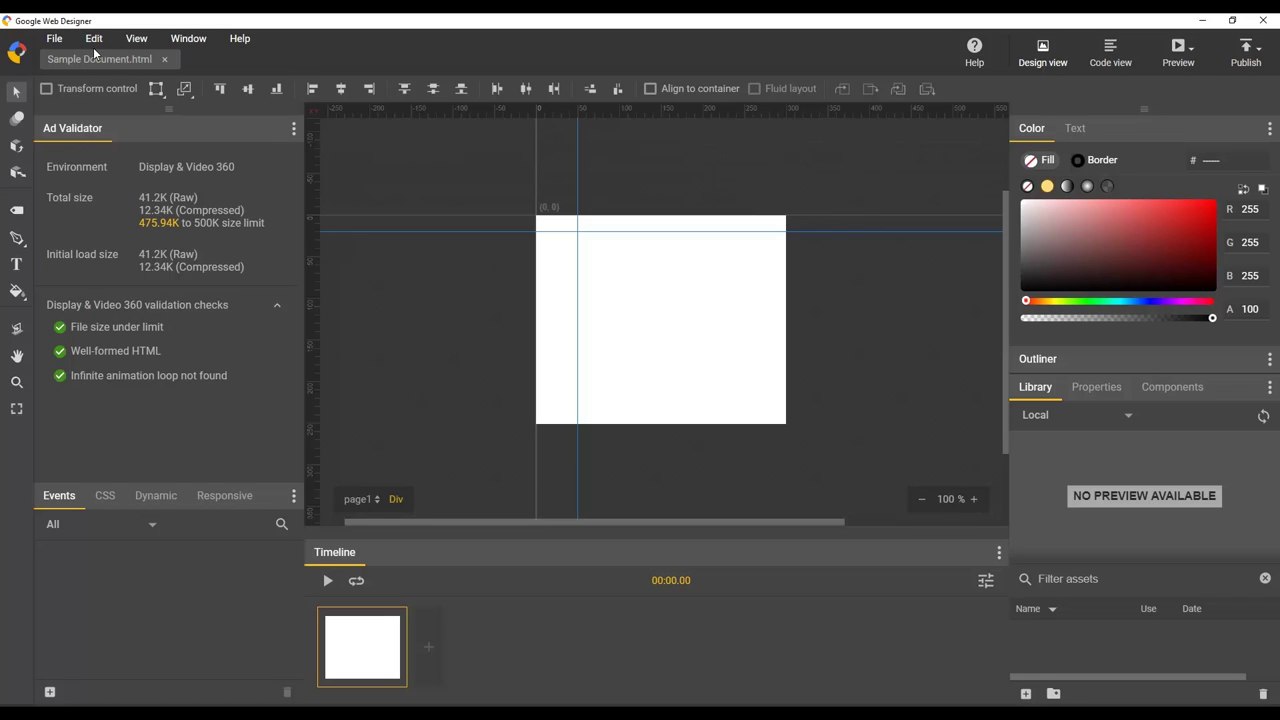
left_click(92, 41)
left_click(98, 64)
- Lock the y 20, x 50 and x 250 guides with View > Guides > Lock guides
left_click(137, 39)
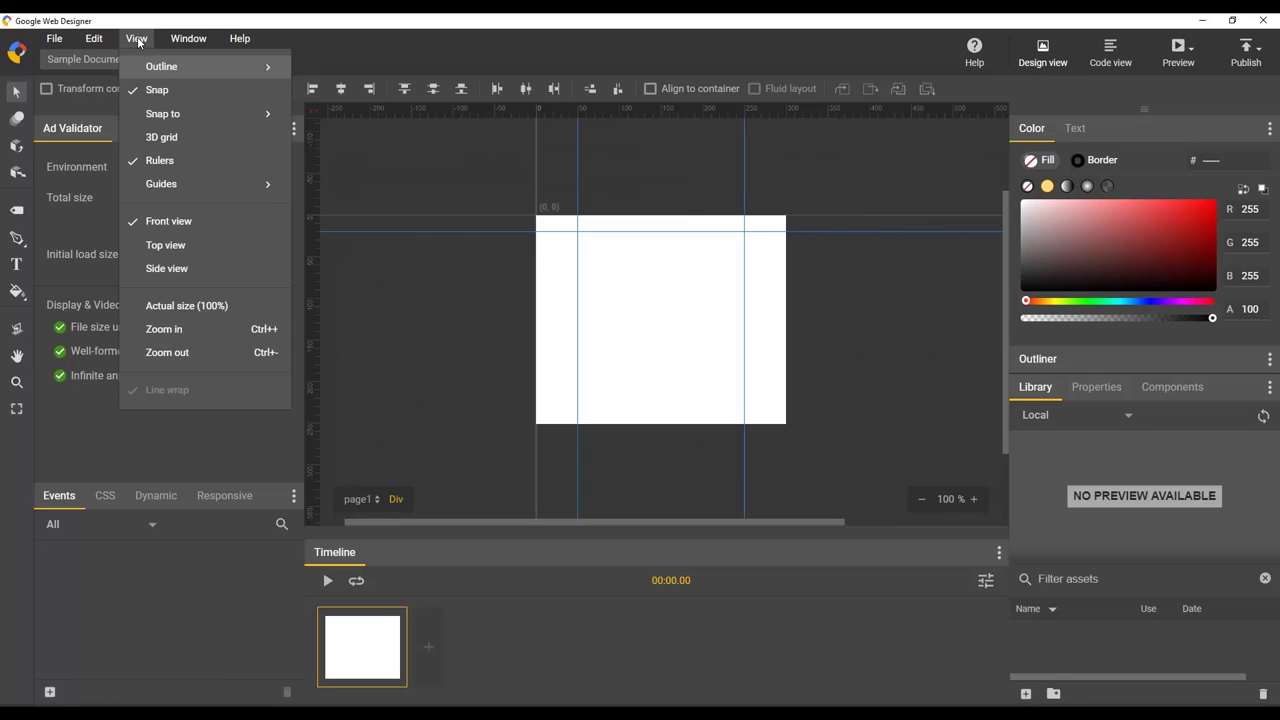
mouse_move(174, 189)
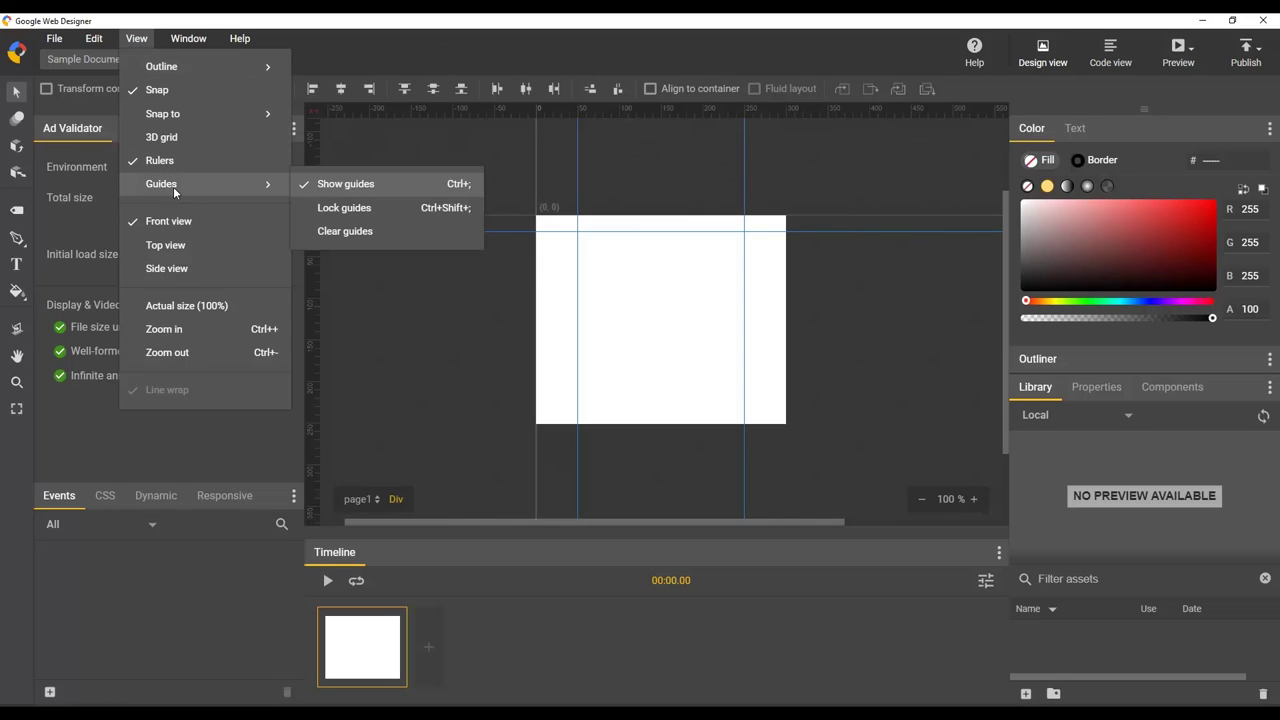
left_click(381, 208)
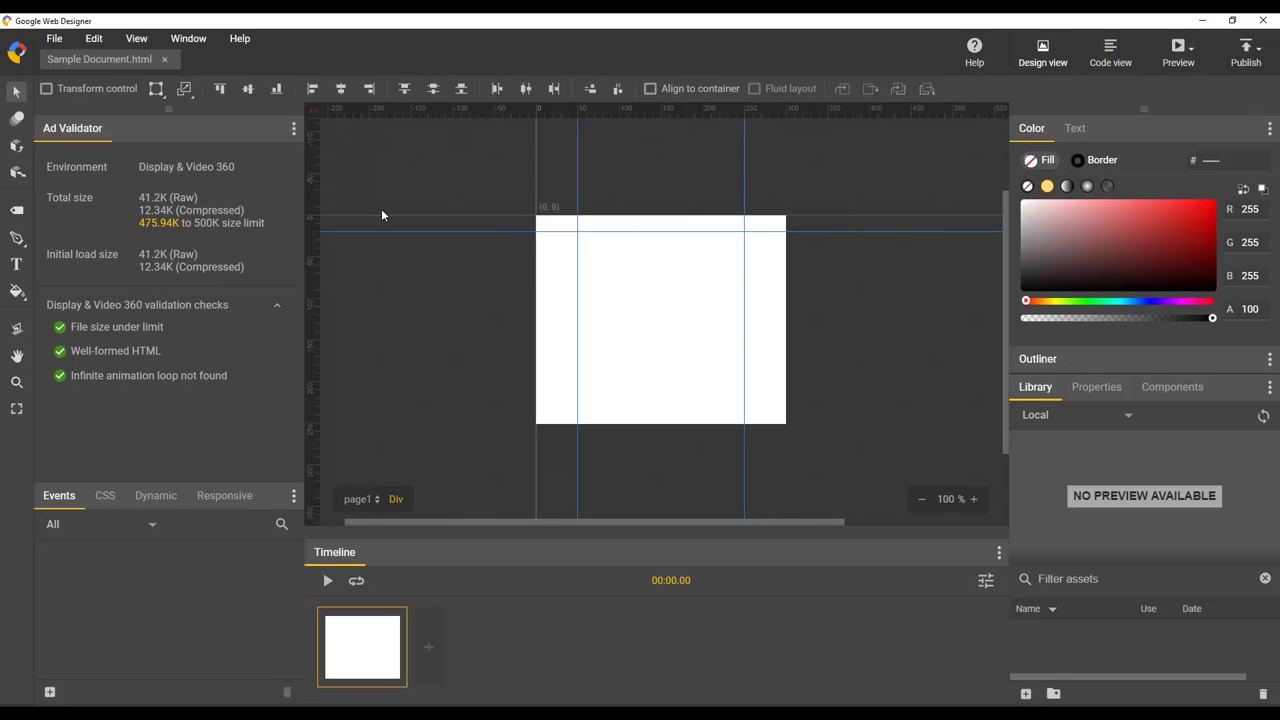
- Draw an image placeholder on the stage with the Element tool in image mode
left_click(16, 211)
left_click(78, 89)
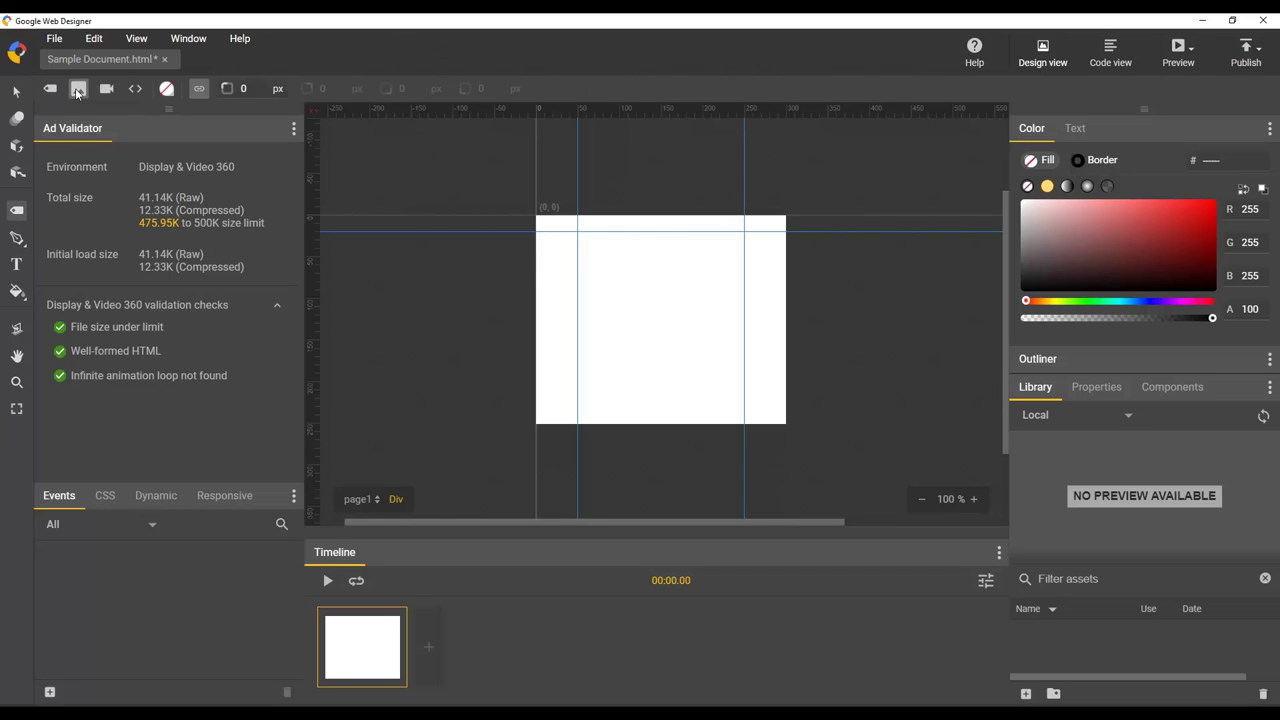
left_click_drag(633, 273, 740, 345)
- Move the image to the y 20/x 50 guide corner and widen it to the x 250 guide
left_click(18, 92)
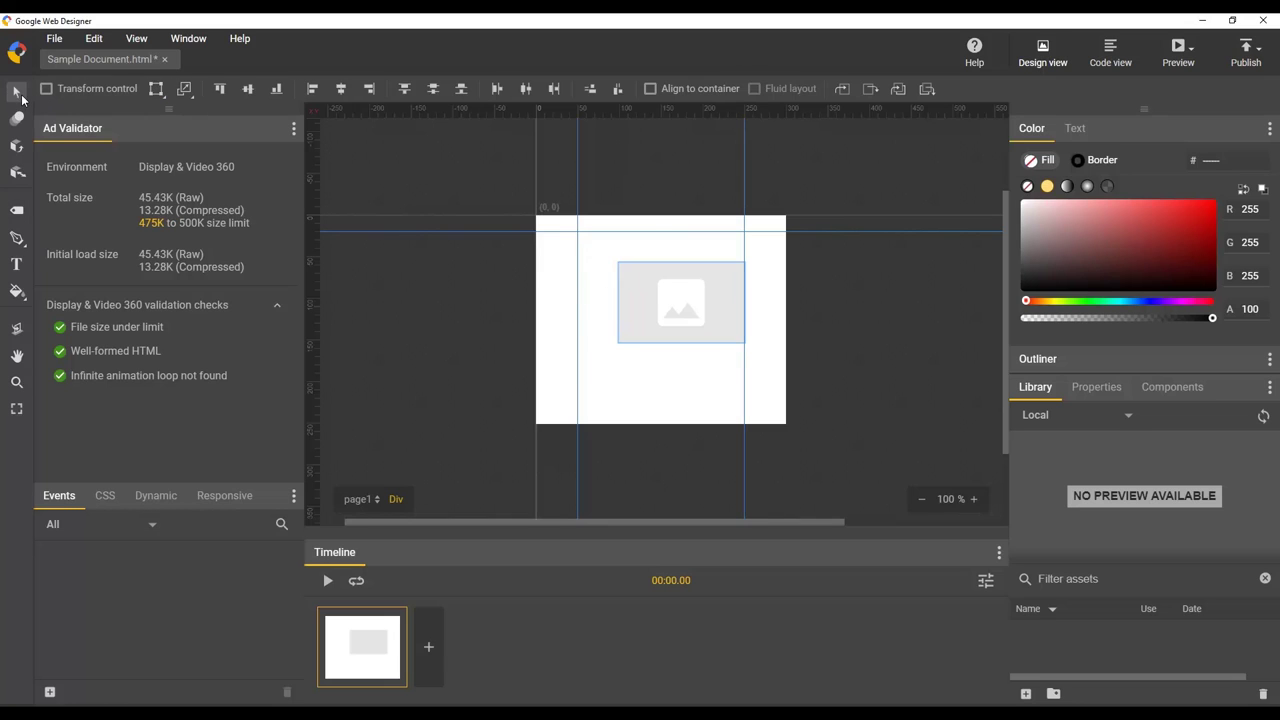
left_click_drag(634, 308, 600, 277)
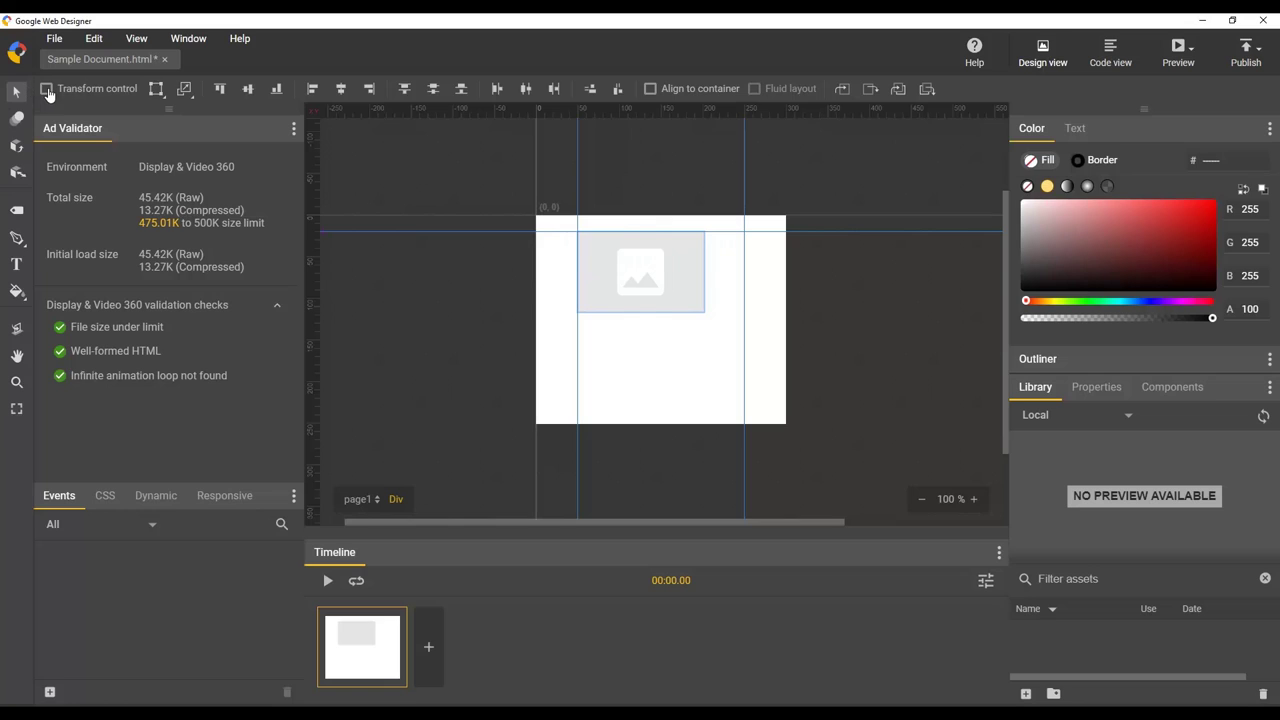
left_click(46, 89)
left_click_drag(708, 312, 734, 342)
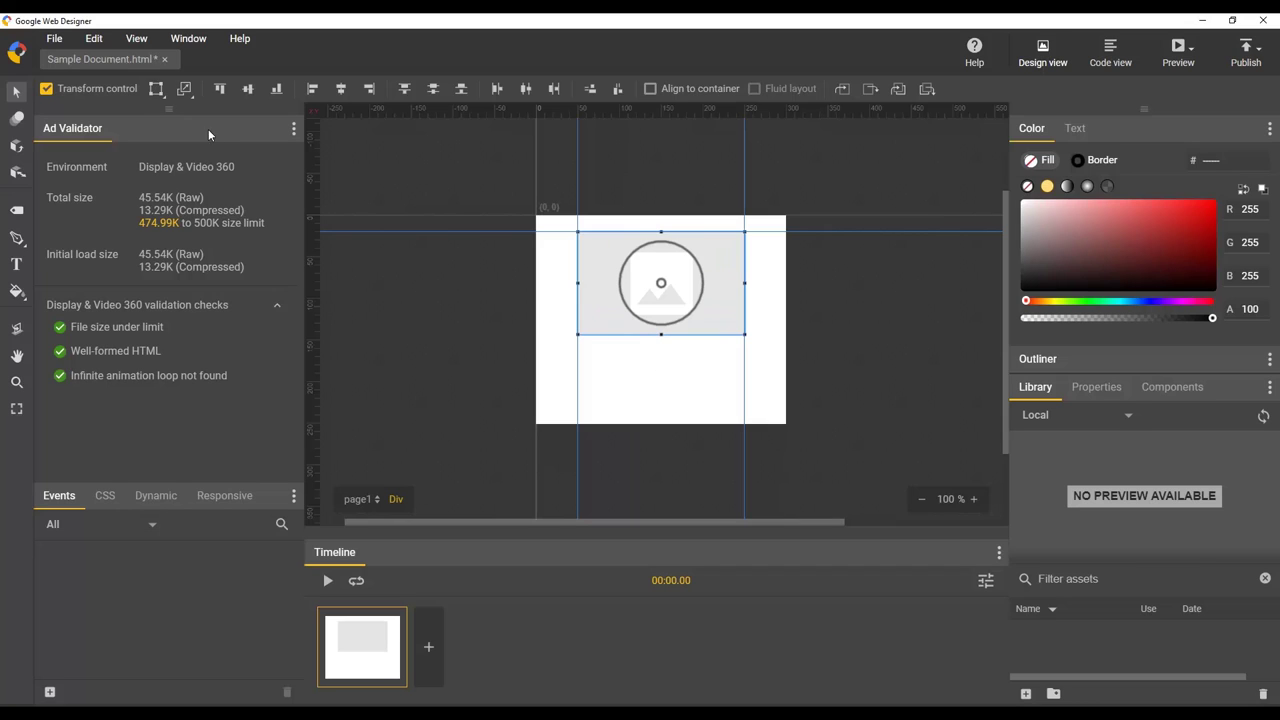
- Toggle View > Snap to > Guides and widen the image element to 223px
left_click(137, 39)
mouse_move(160, 113)
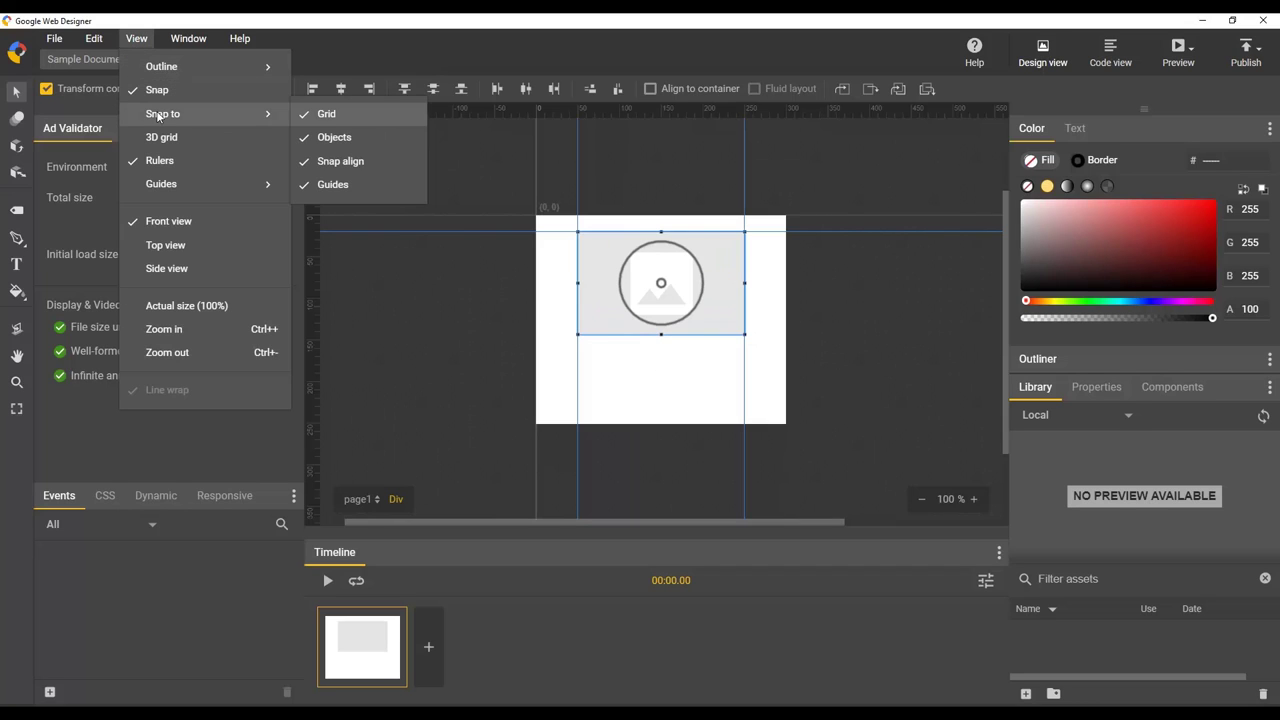
left_click(363, 184)
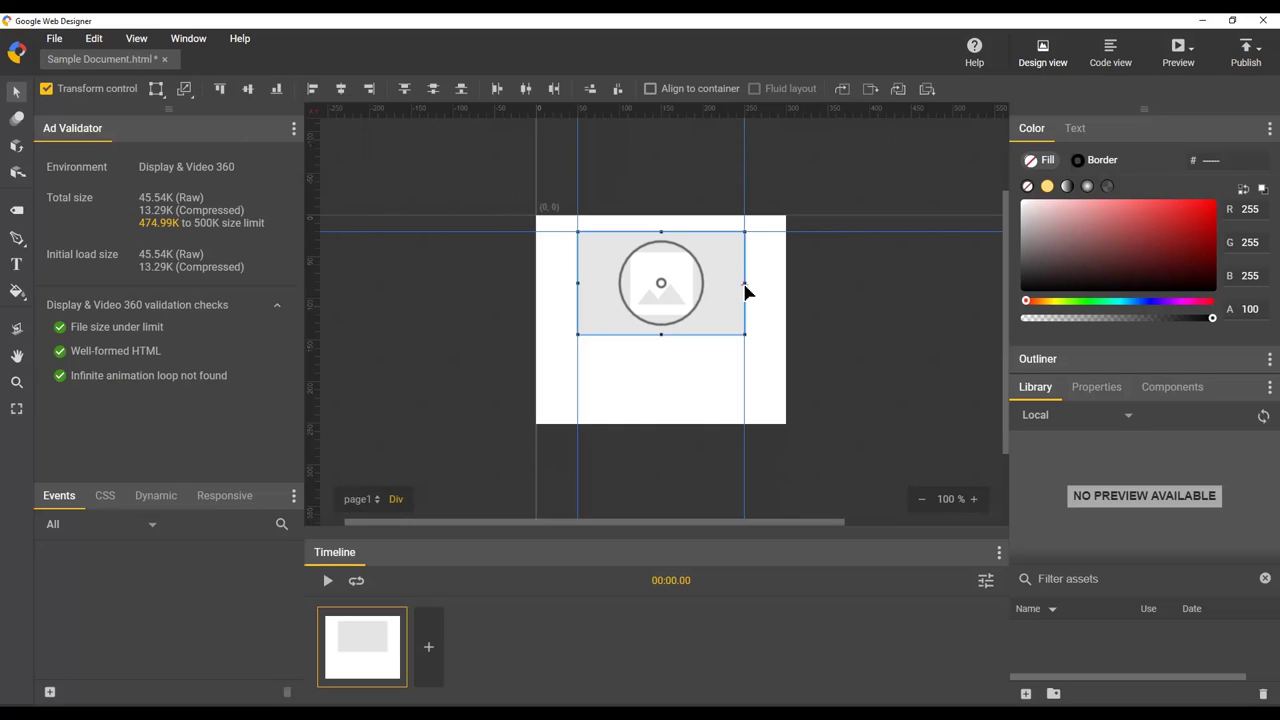
mouse_move(744, 290)
left_mouse_down()
mouse_move(771, 303)
mouse_move(768, 292)
left_mouse_up()
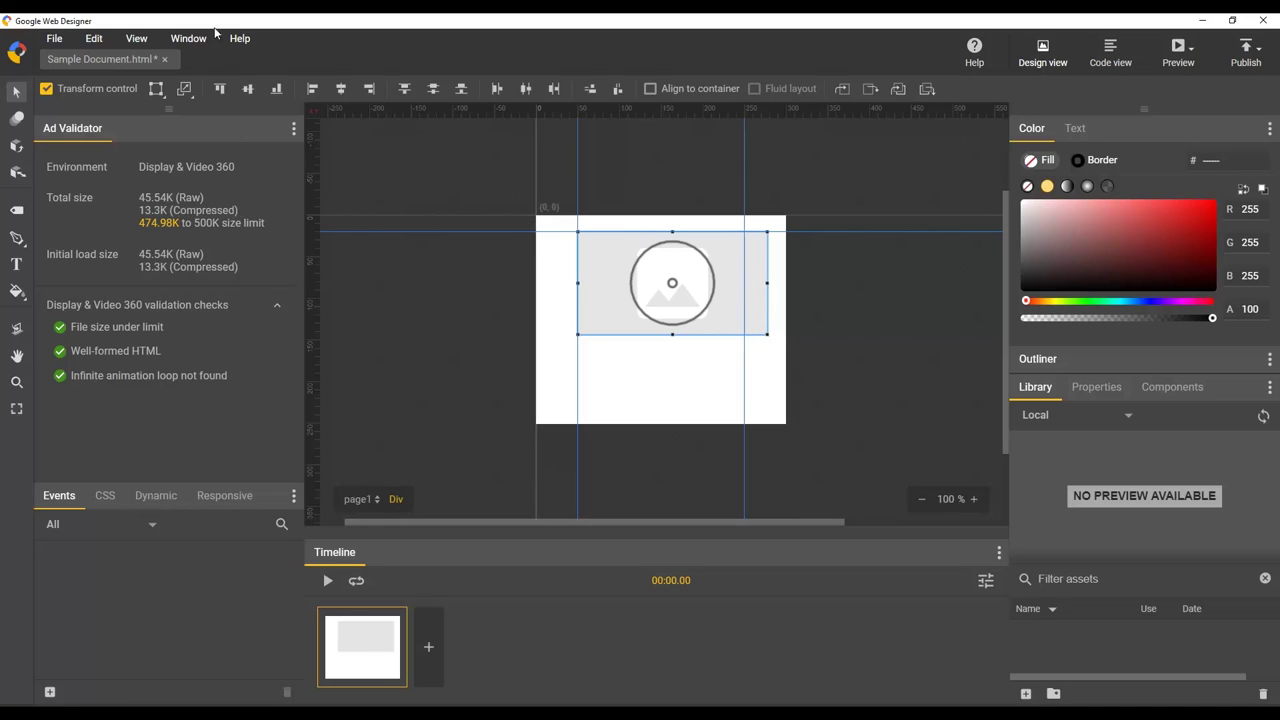
- Turn snapping to guides on and pull the image's right edge back onto the x 250 guide
left_click(136, 38)
mouse_move(200, 116)
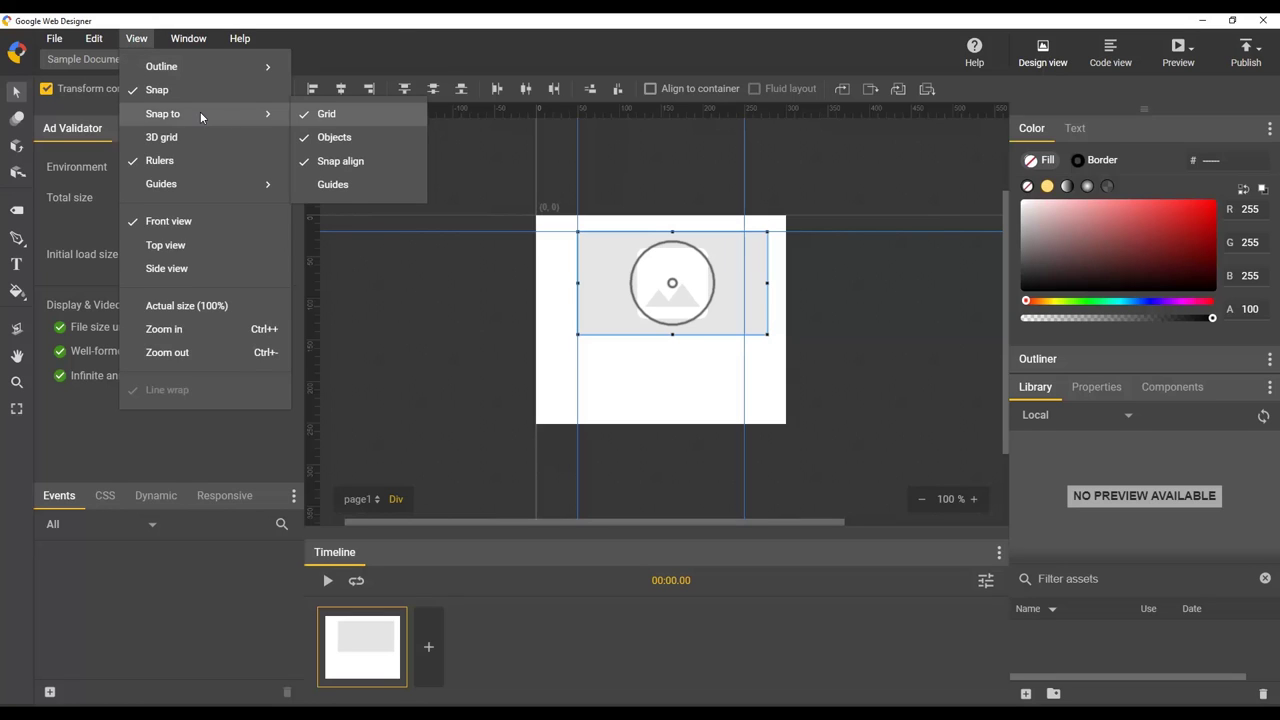
left_click(349, 187)
left_click_drag(770, 291, 744, 289)
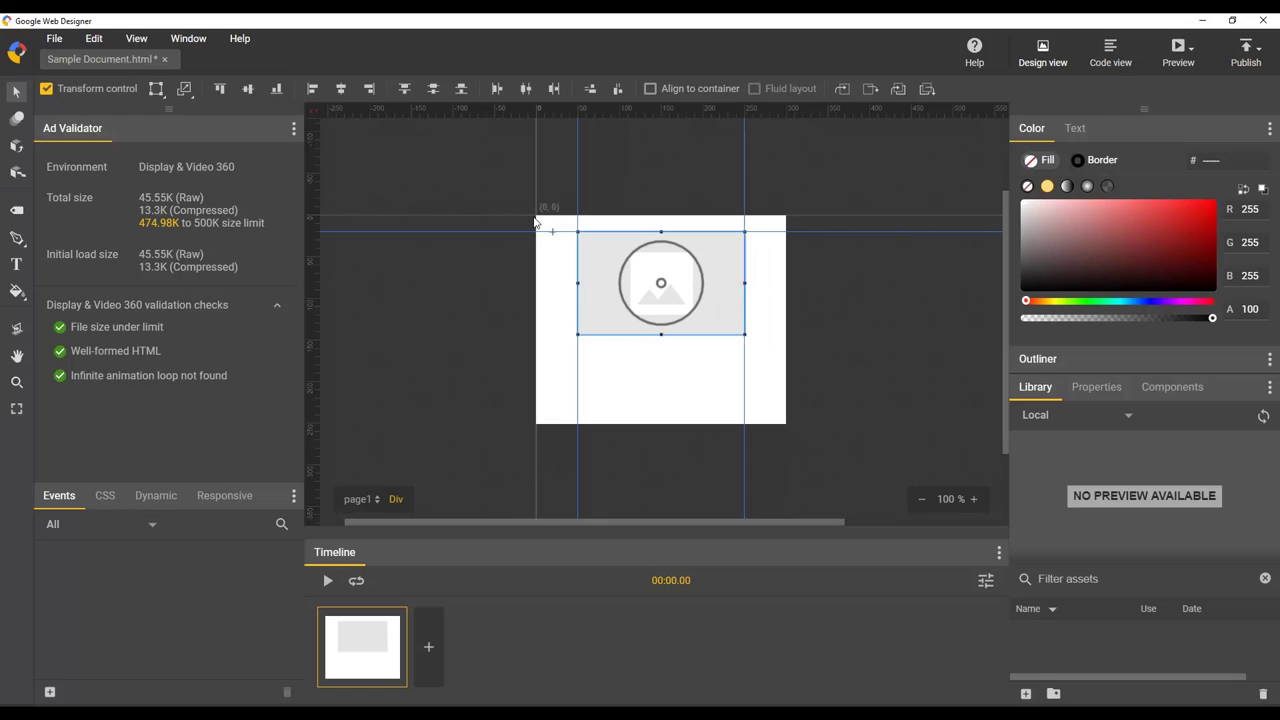
- Hide the ruler guides with View > Guides > Show guides, then show them again
left_click(134, 39)
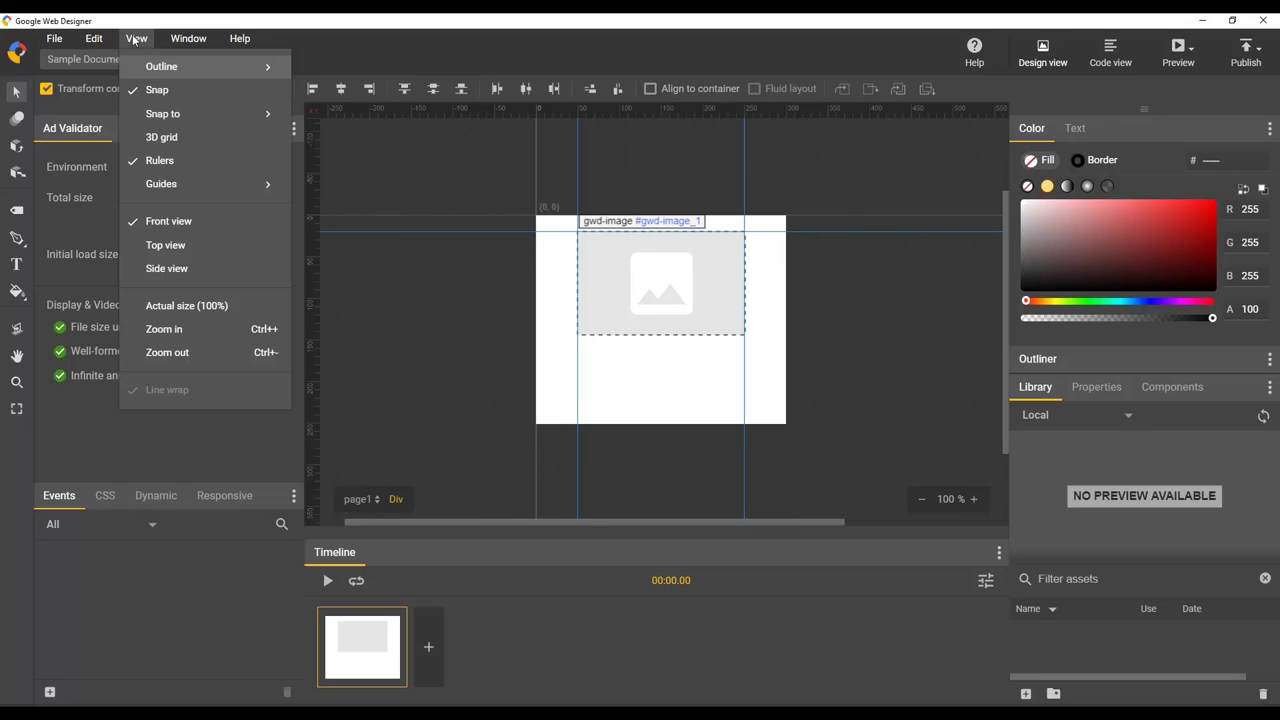
mouse_move(180, 184)
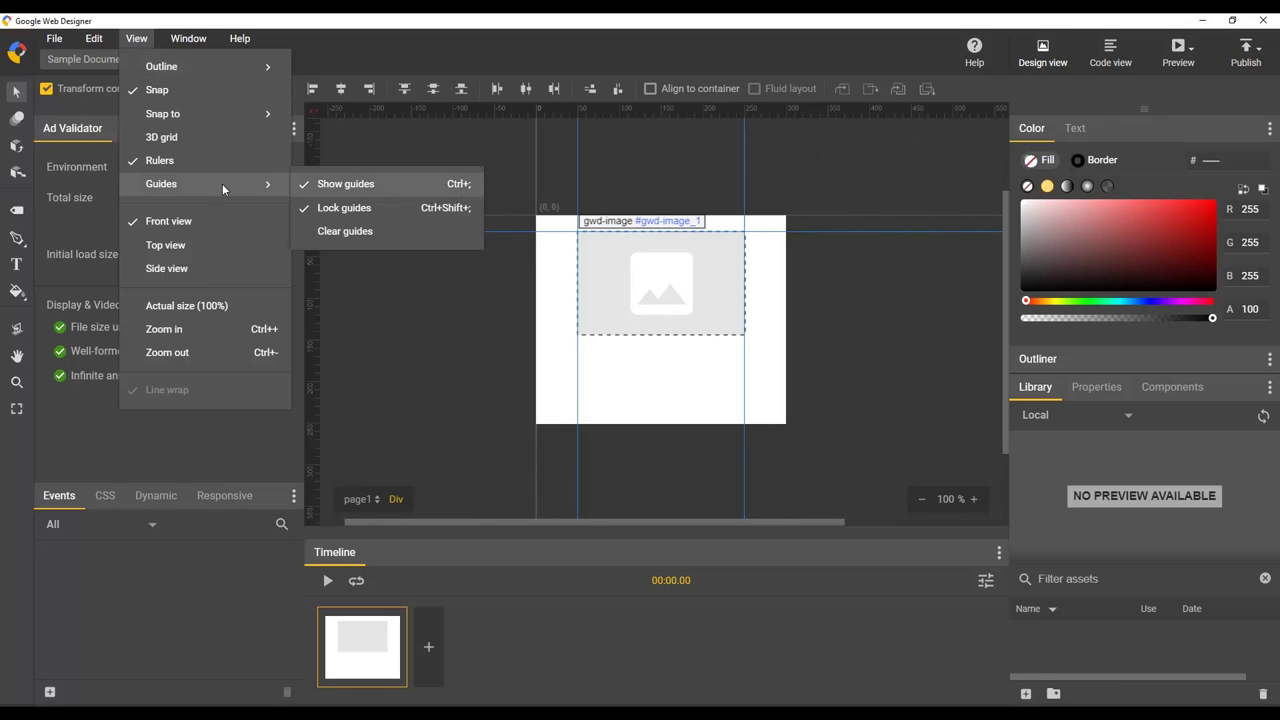
left_click(343, 185)
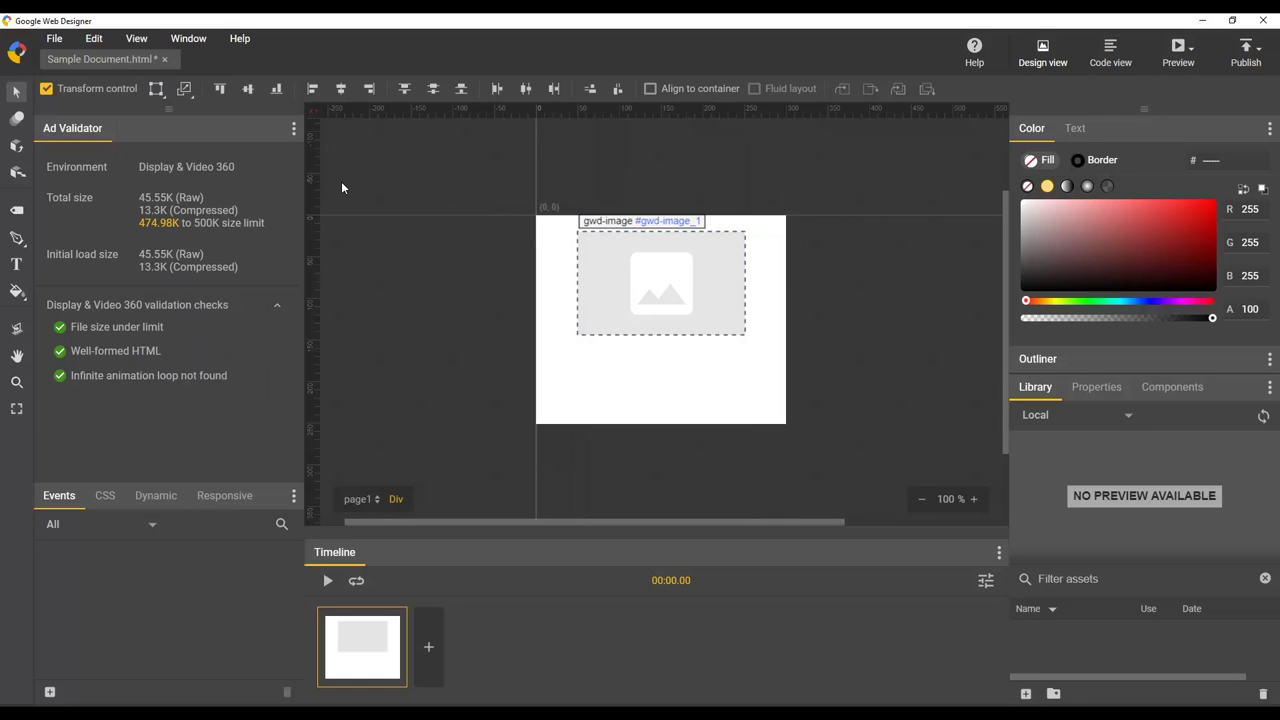
left_click(130, 40)
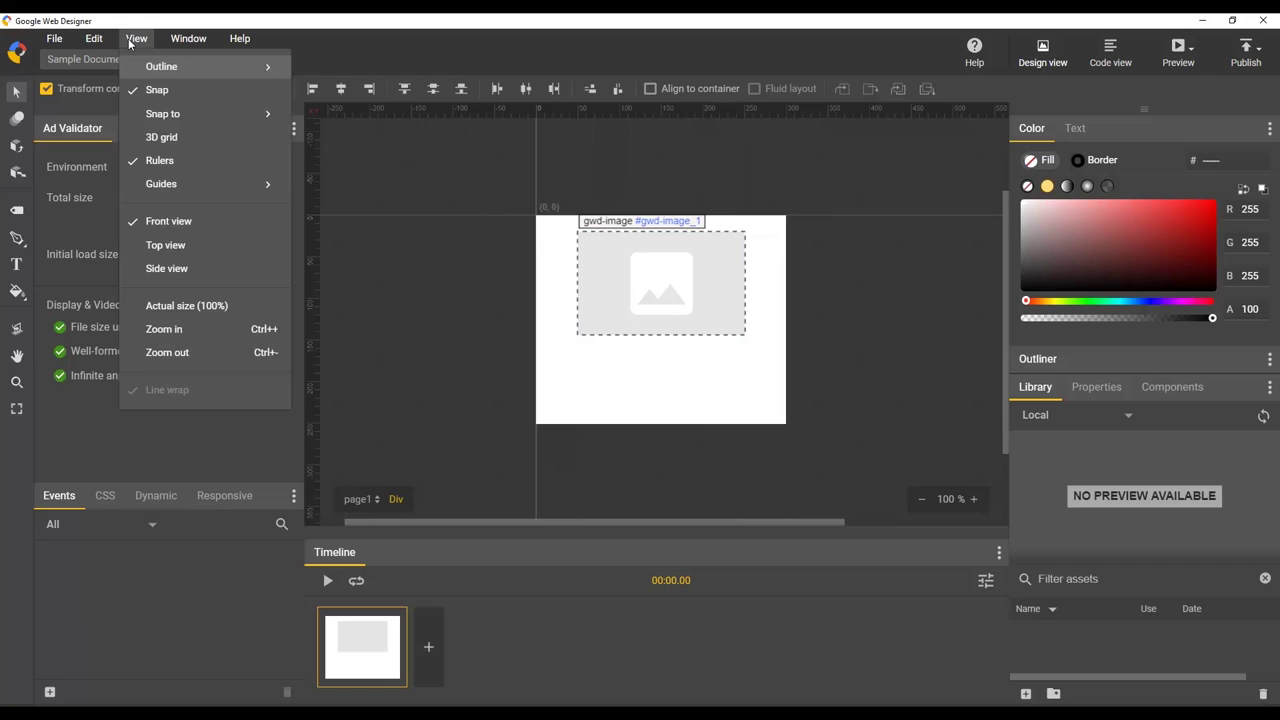
mouse_move(165, 184)
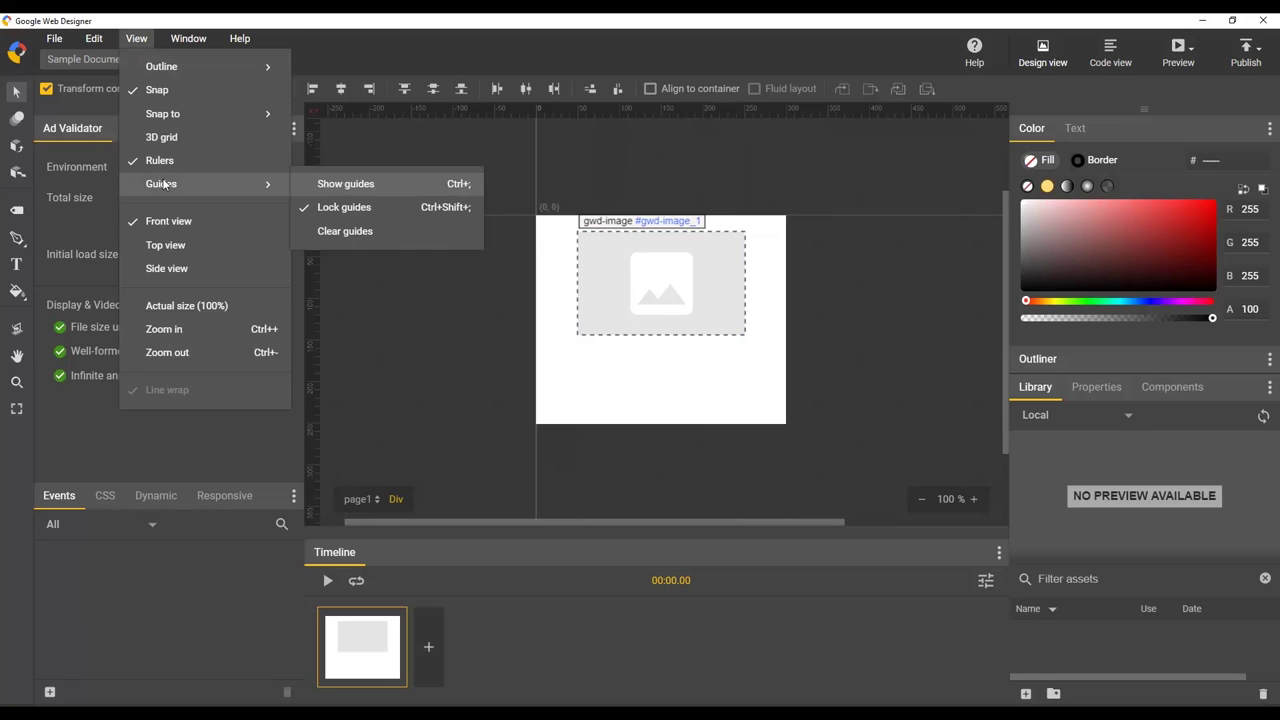
left_click(333, 188)
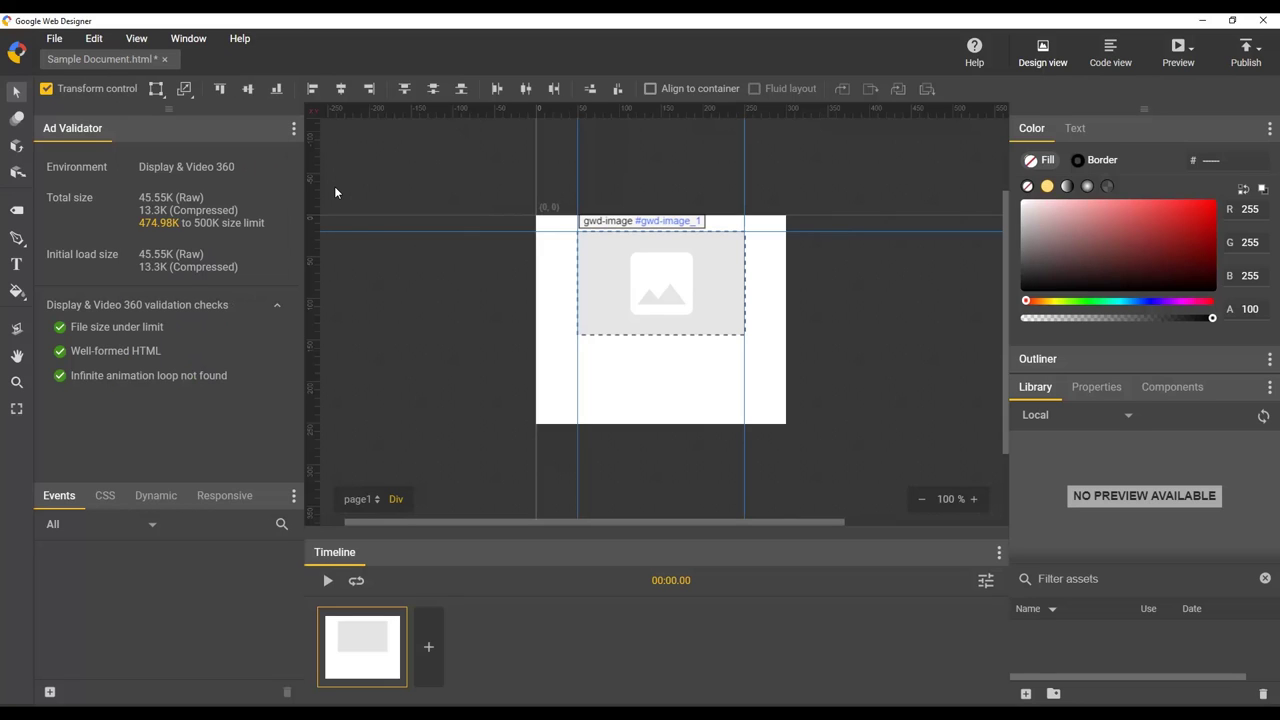
- Remove every guide from the stage with View > Guides > Clear guides
left_click(137, 40)
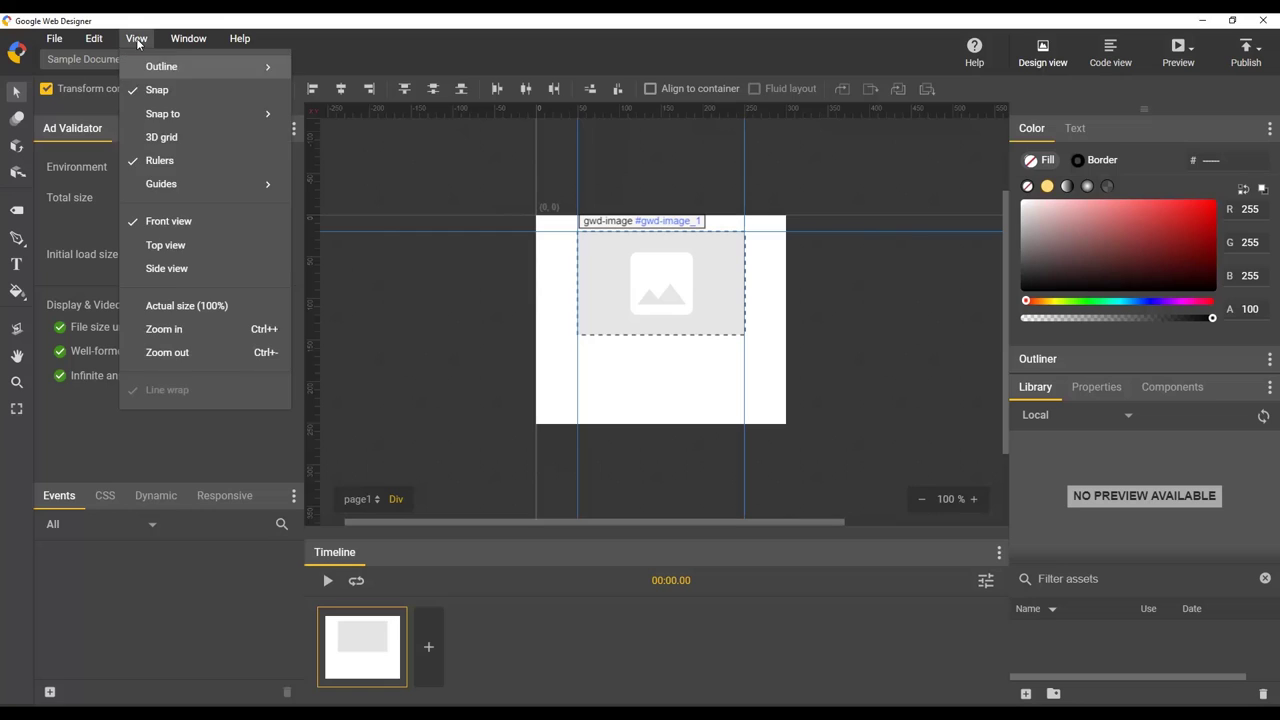
mouse_move(174, 184)
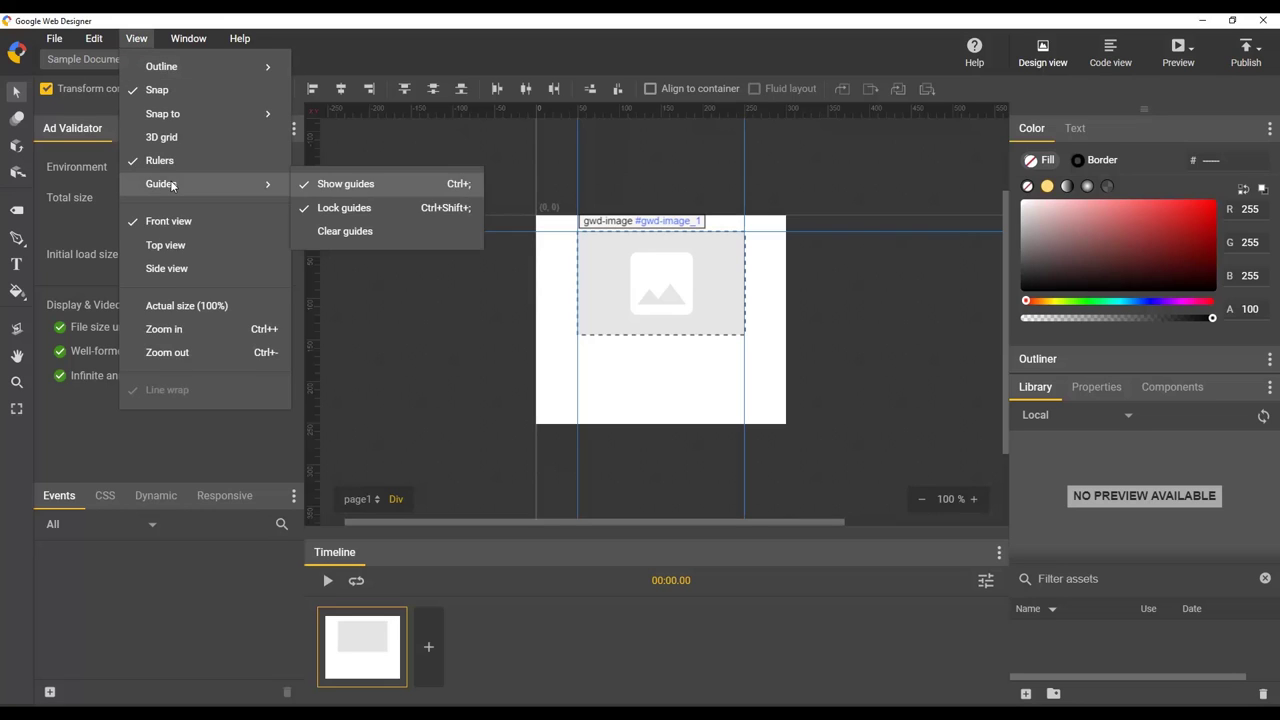
left_click(340, 233)
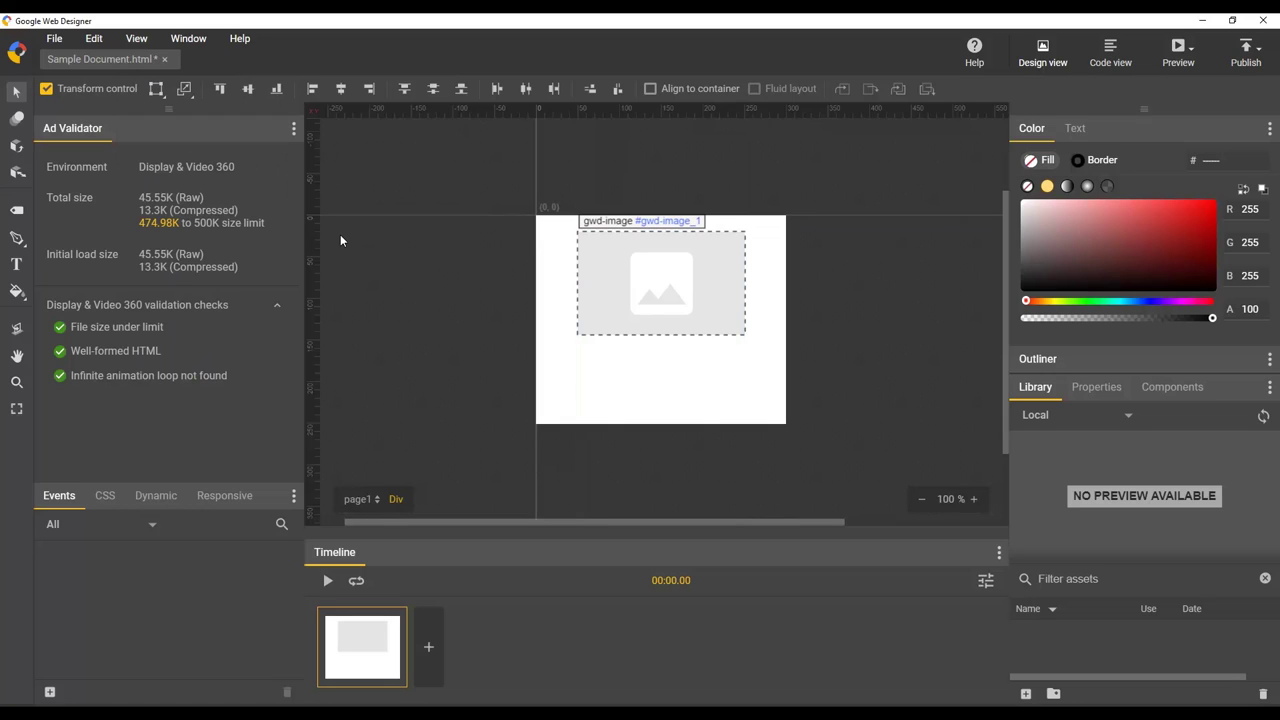
- Undo Clear guides to bring back the horizontal and two vertical guides
left_click(93, 39)
left_click(97, 66)
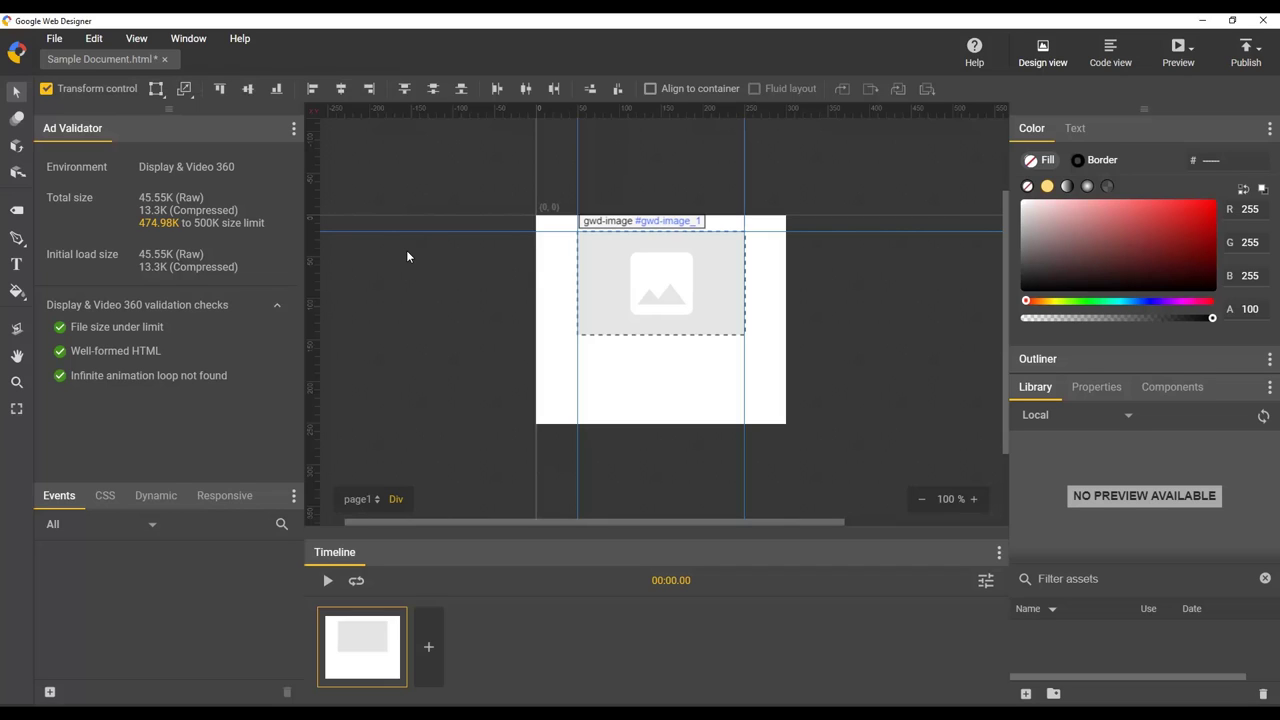
- Set the Design view guide colour in Preferences to red #ec113c
left_click(94, 39)
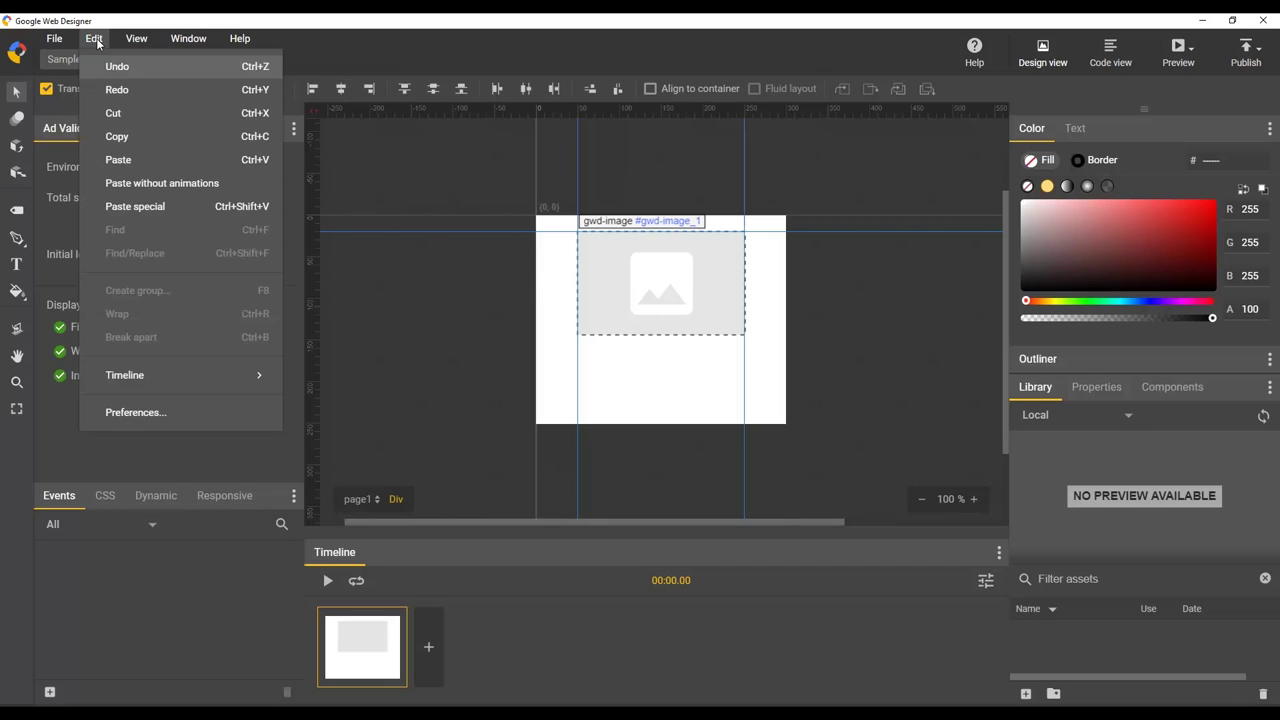
left_click(140, 413)
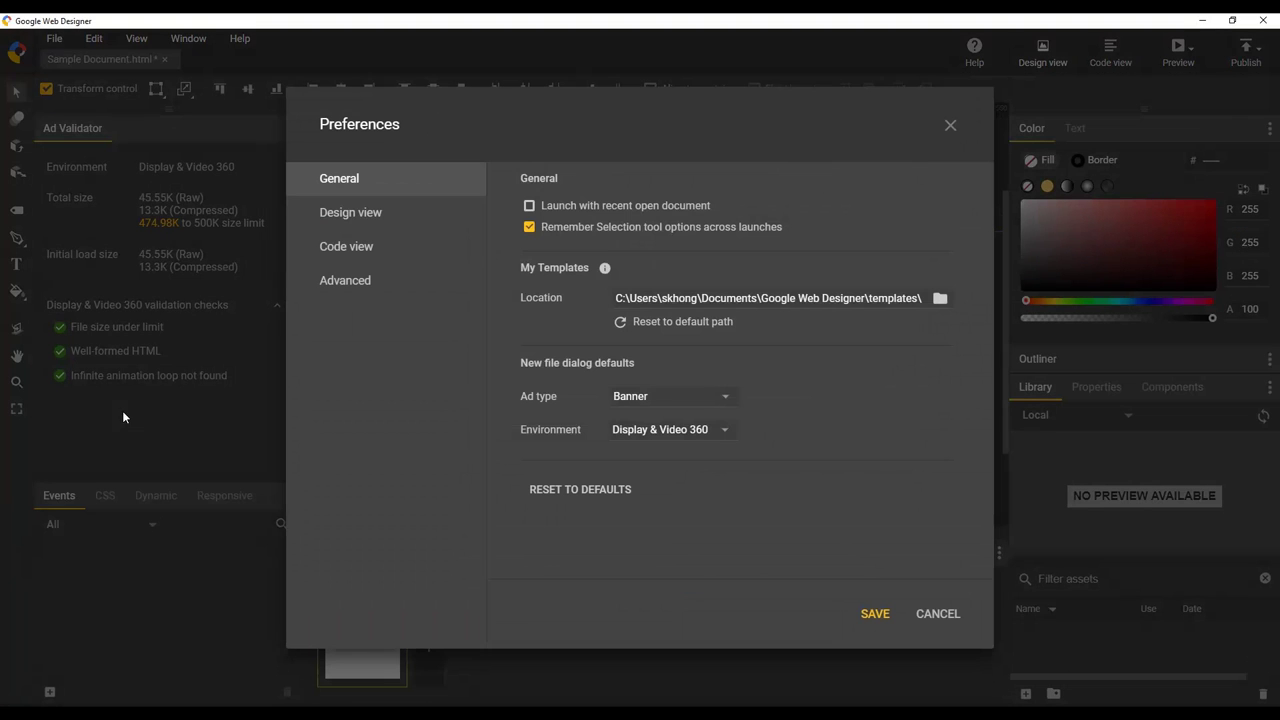
left_click(336, 216)
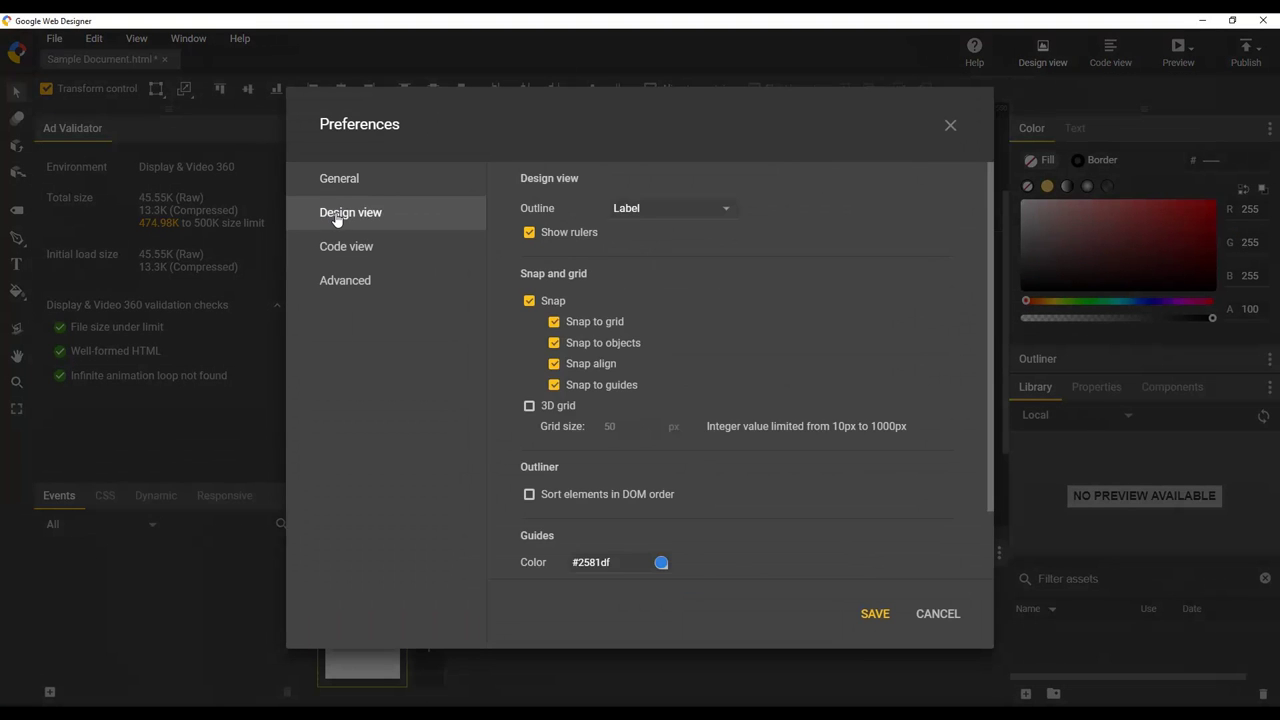
left_click(661, 562)
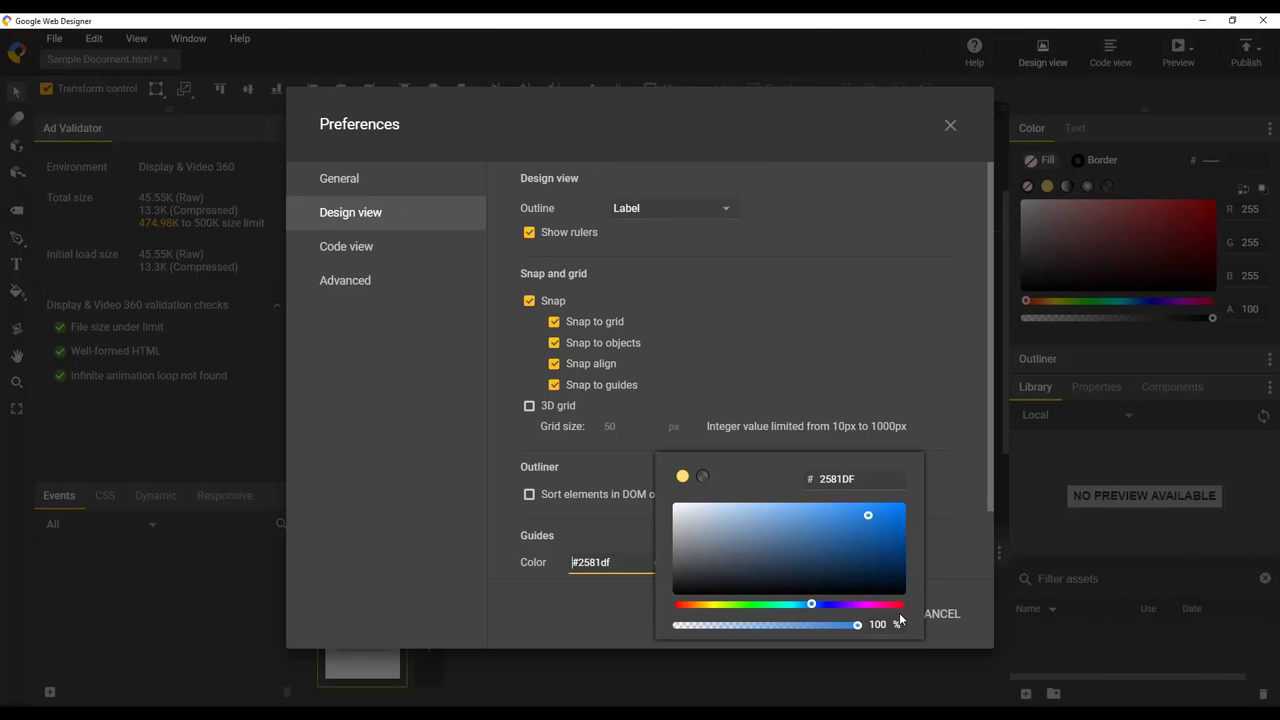
left_click(899, 605)
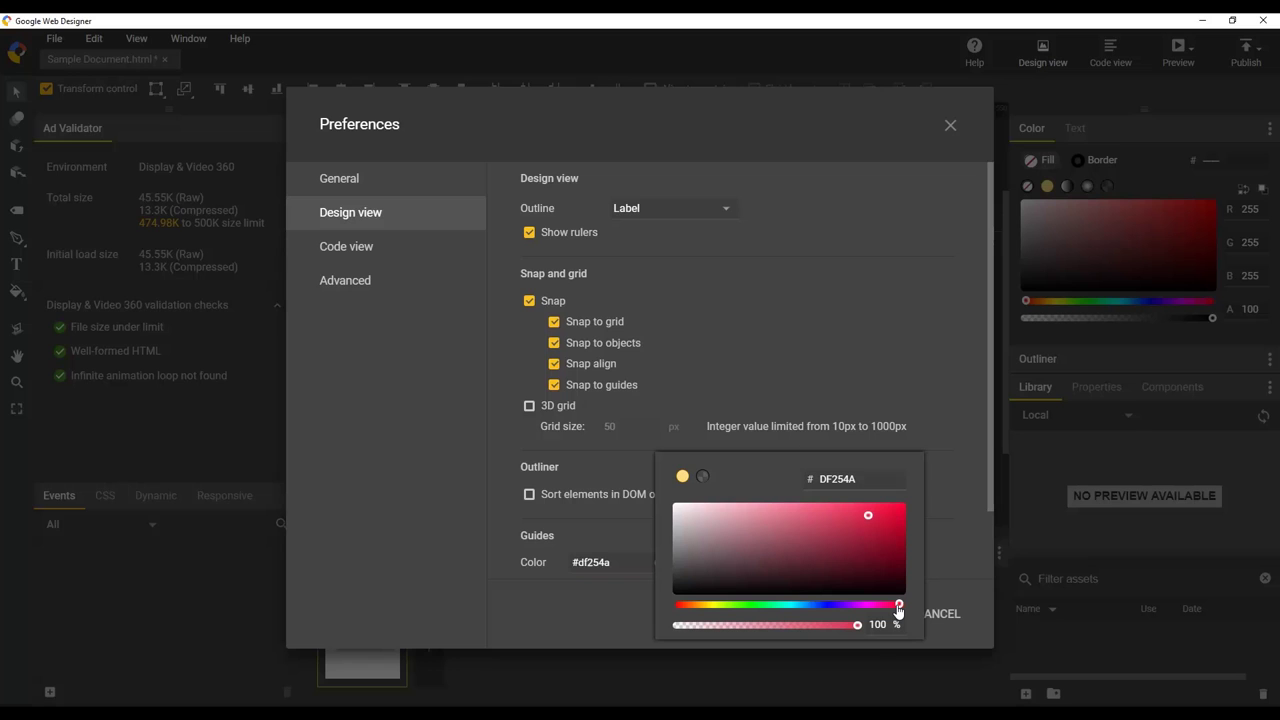
left_click(890, 513)
left_click(957, 459)
left_click(862, 614)
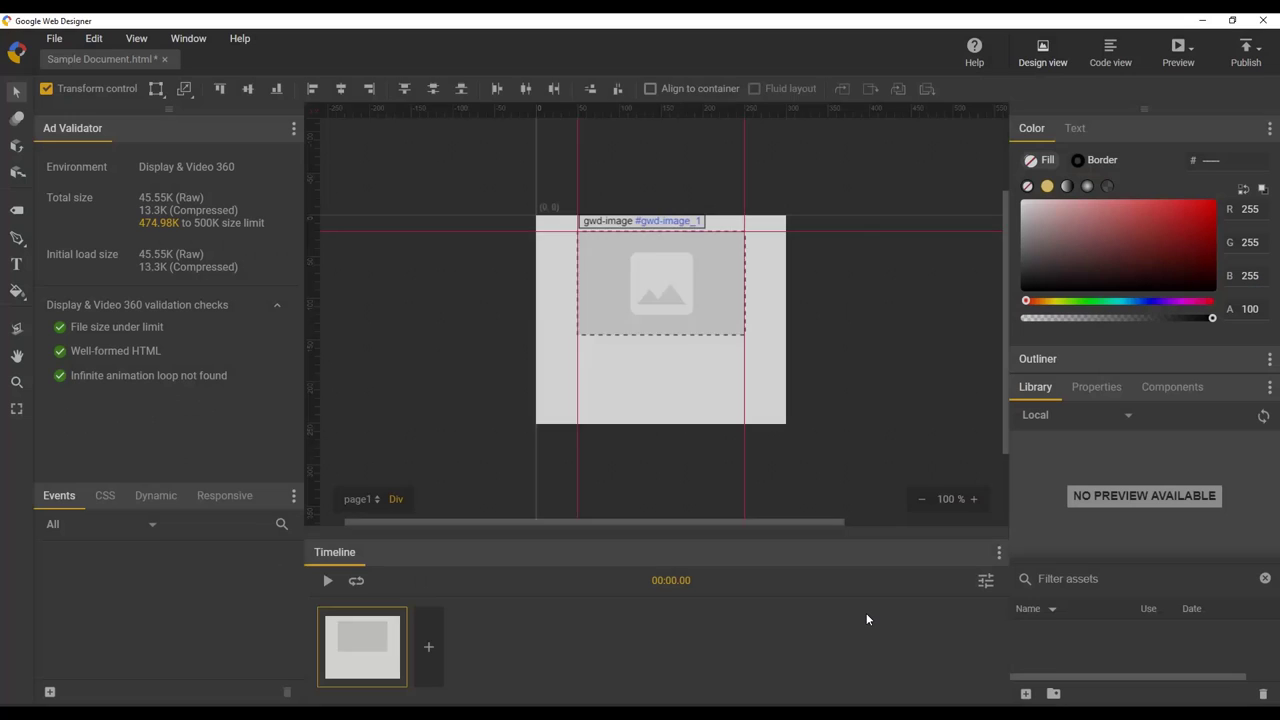